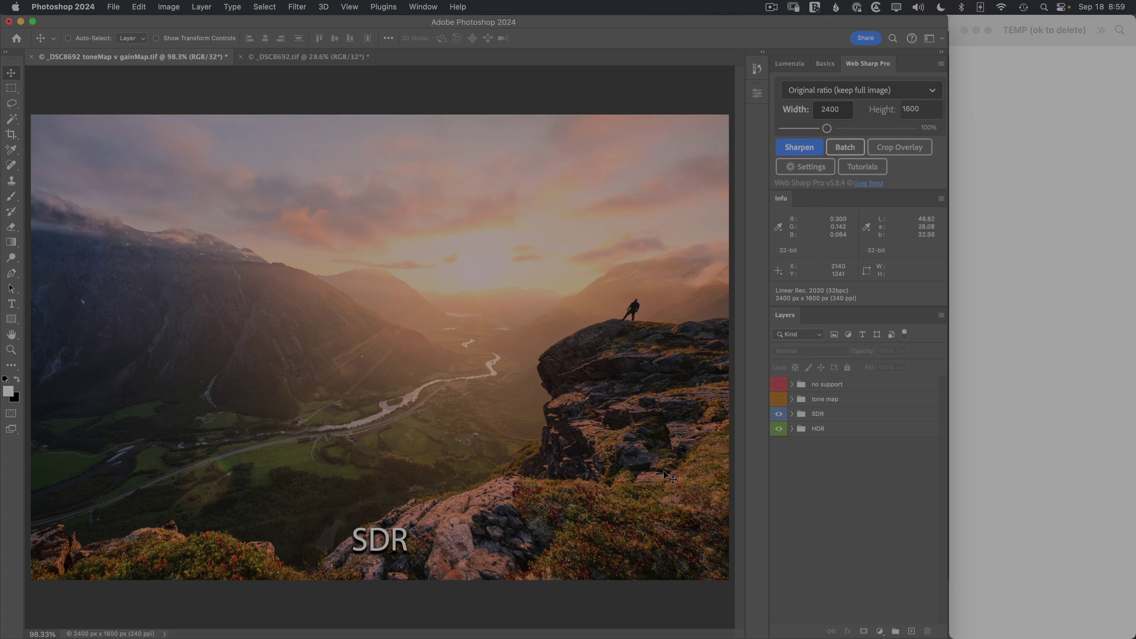
Step: Toggle between the HDR, SDR and browser tone-mapped versions to compare them
left_click(779, 414)
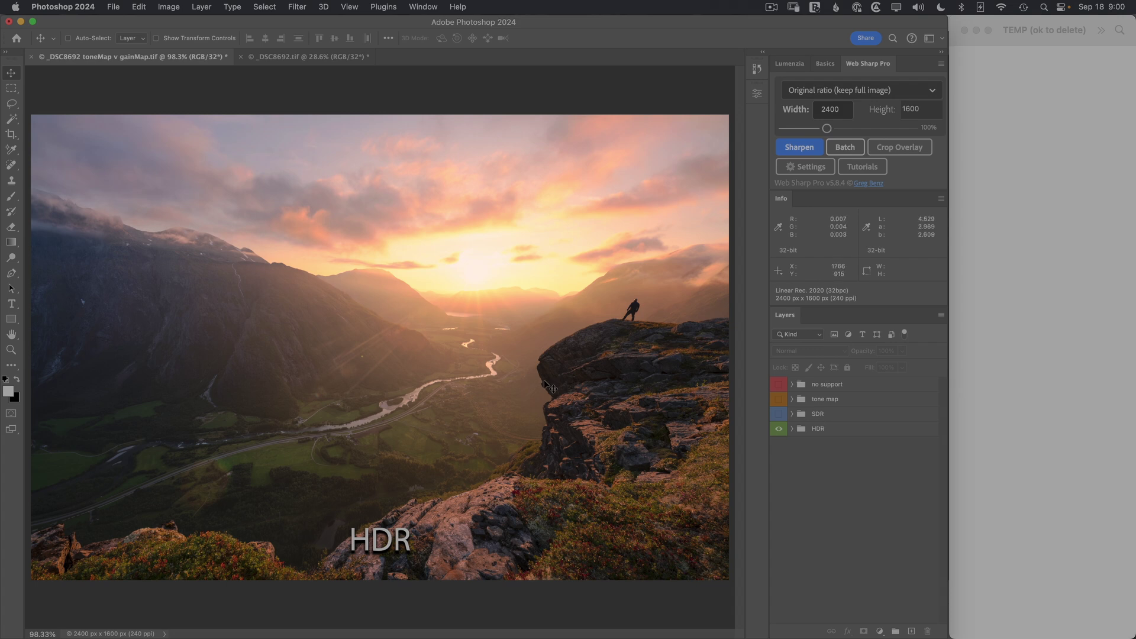
left_click(777, 414)
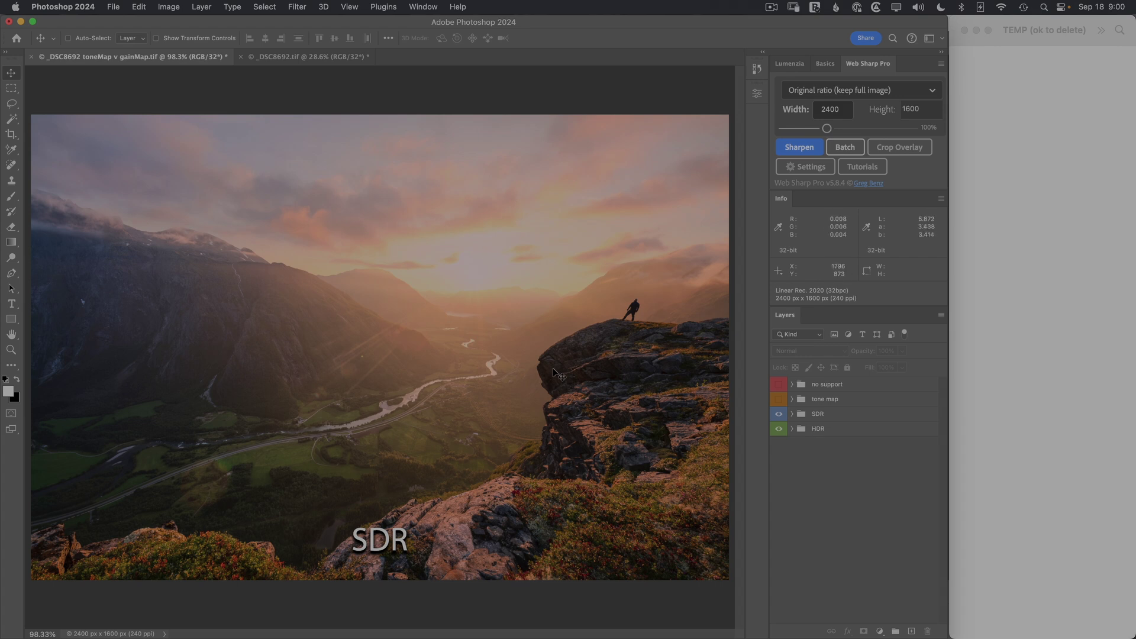
left_click(779, 399)
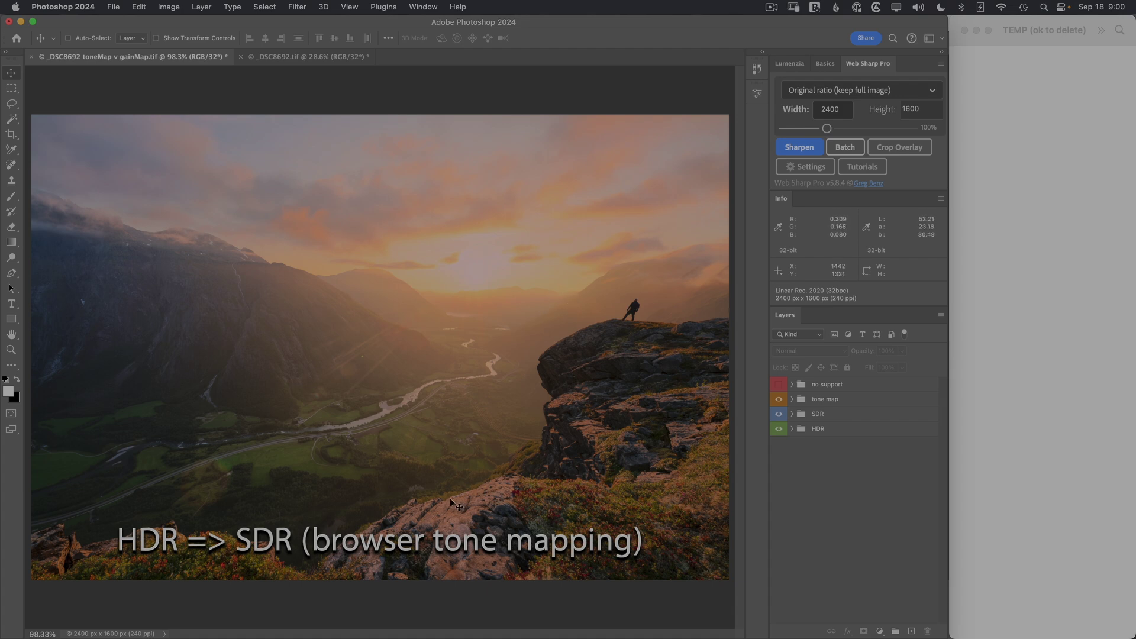
left_click(779, 400)
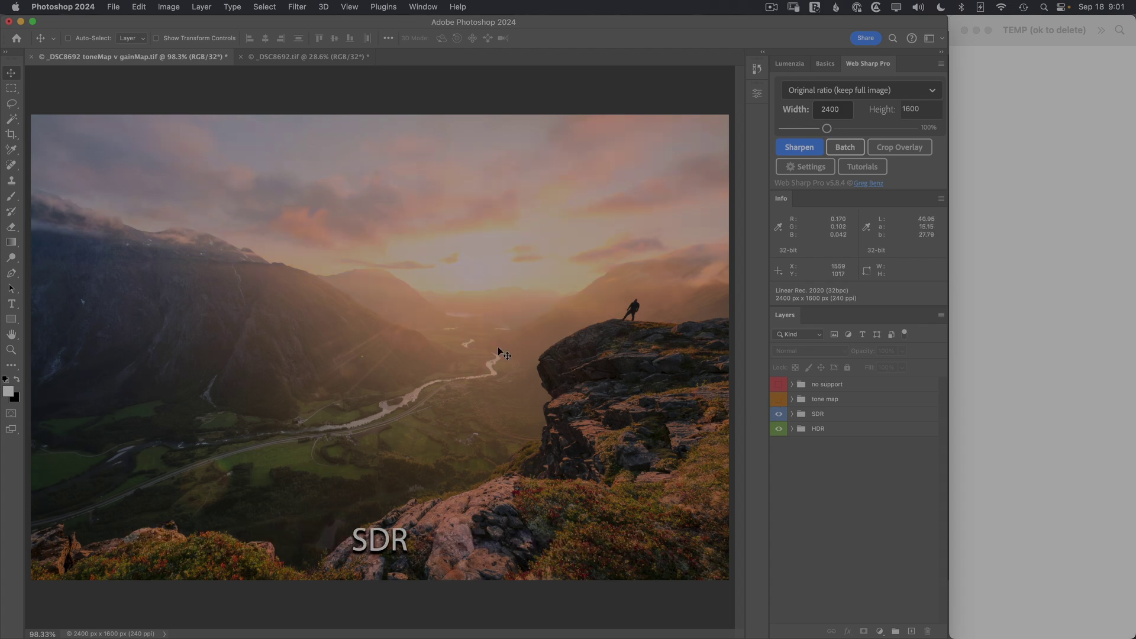
left_click(779, 399)
left_click(779, 399)
left_click(779, 401)
left_click(779, 400)
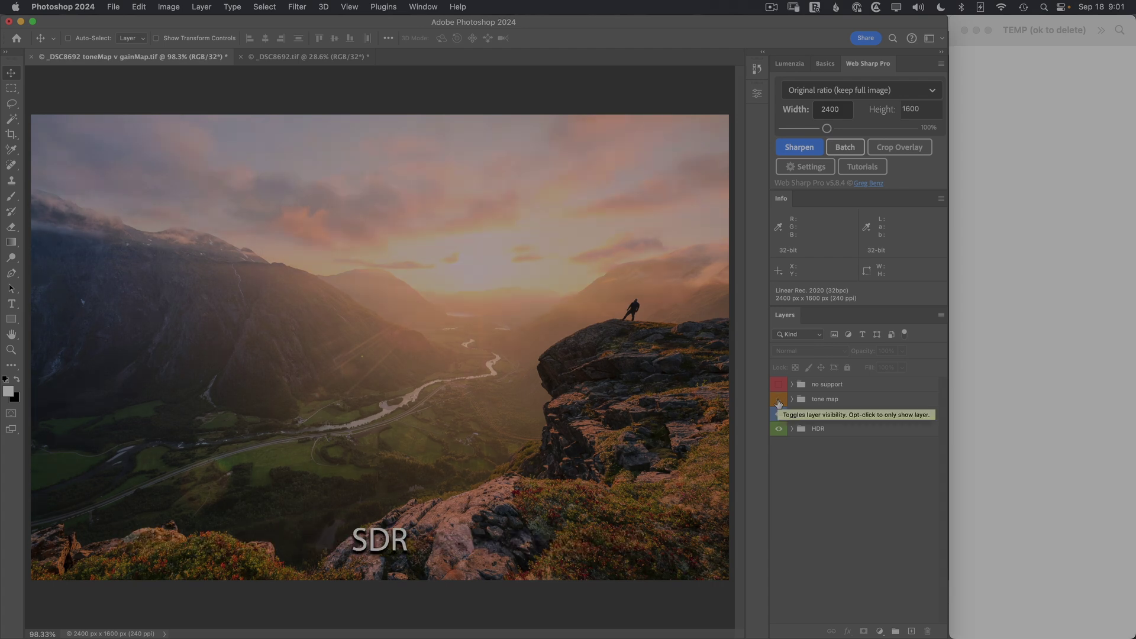
left_click(779, 400)
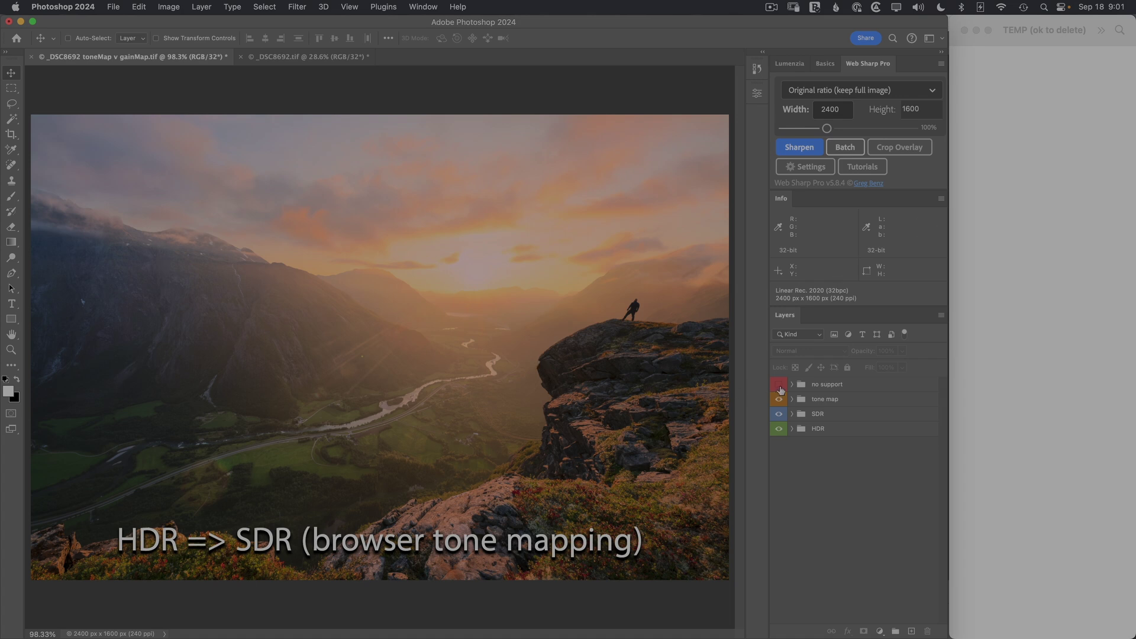
Step: Show how the HDR looks without browser support, then flip between the HDR and SDR versions
left_click(779, 385)
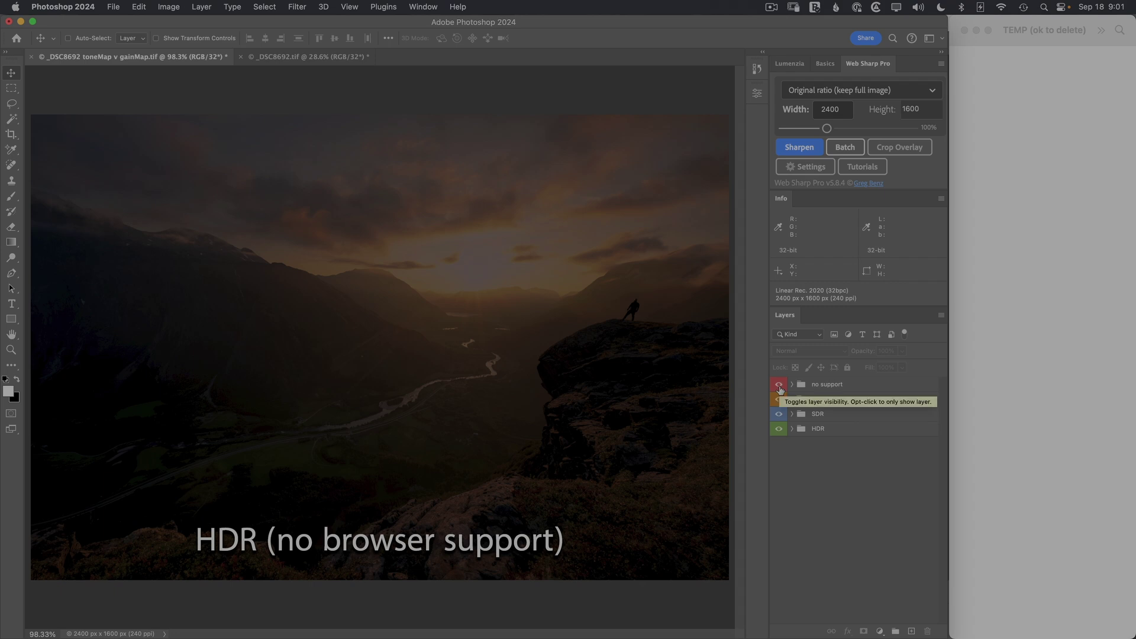
left_click(778, 386)
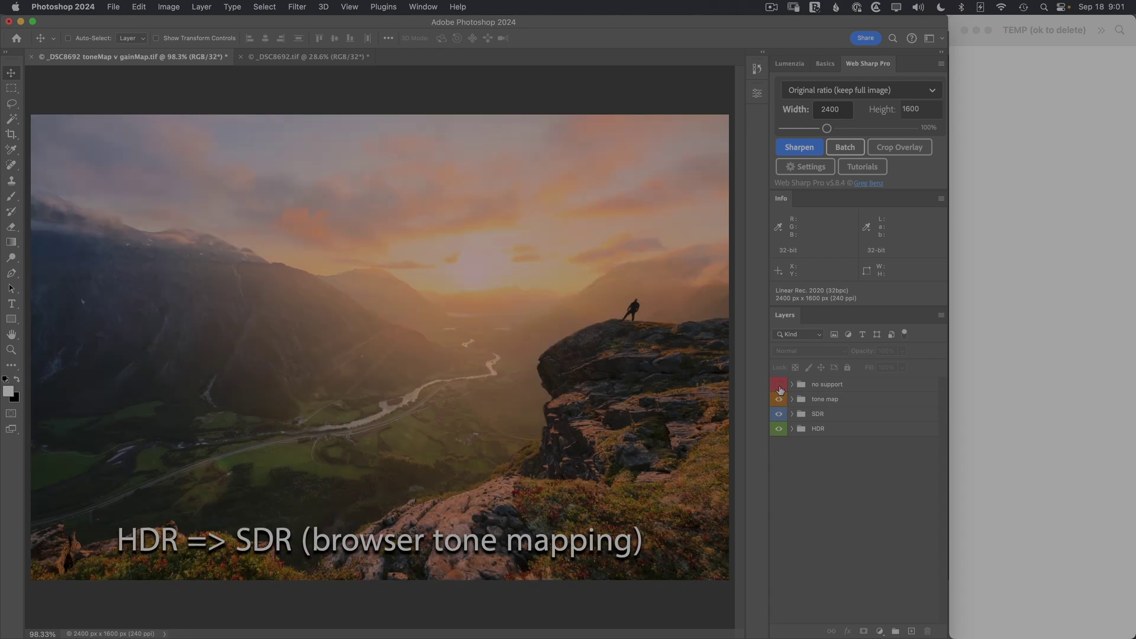
left_click(779, 400)
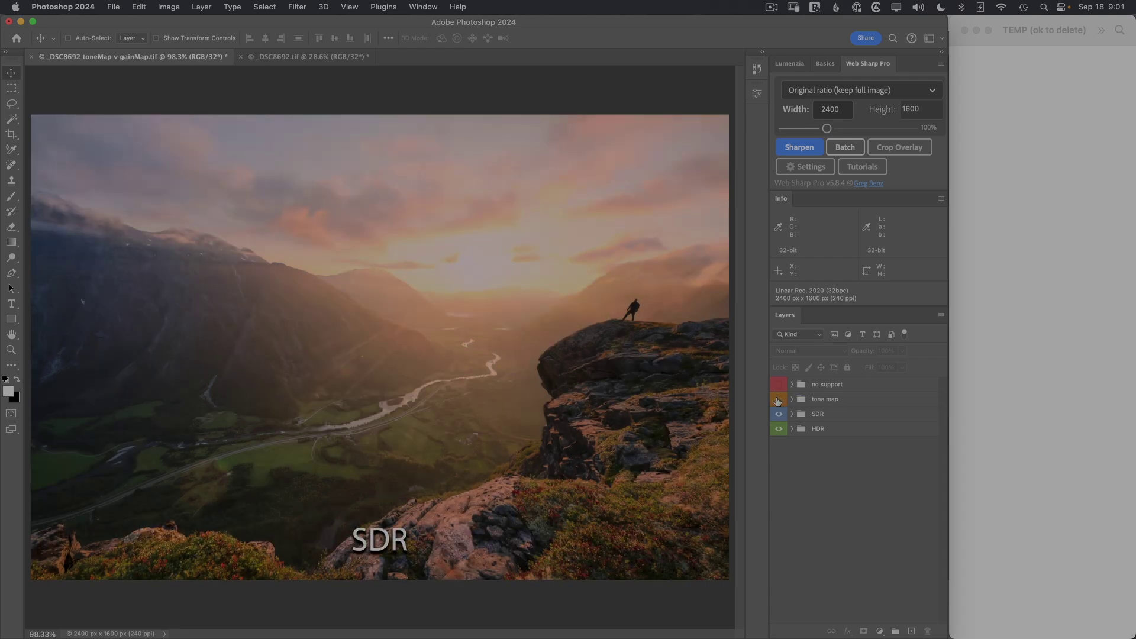
left_click(779, 416)
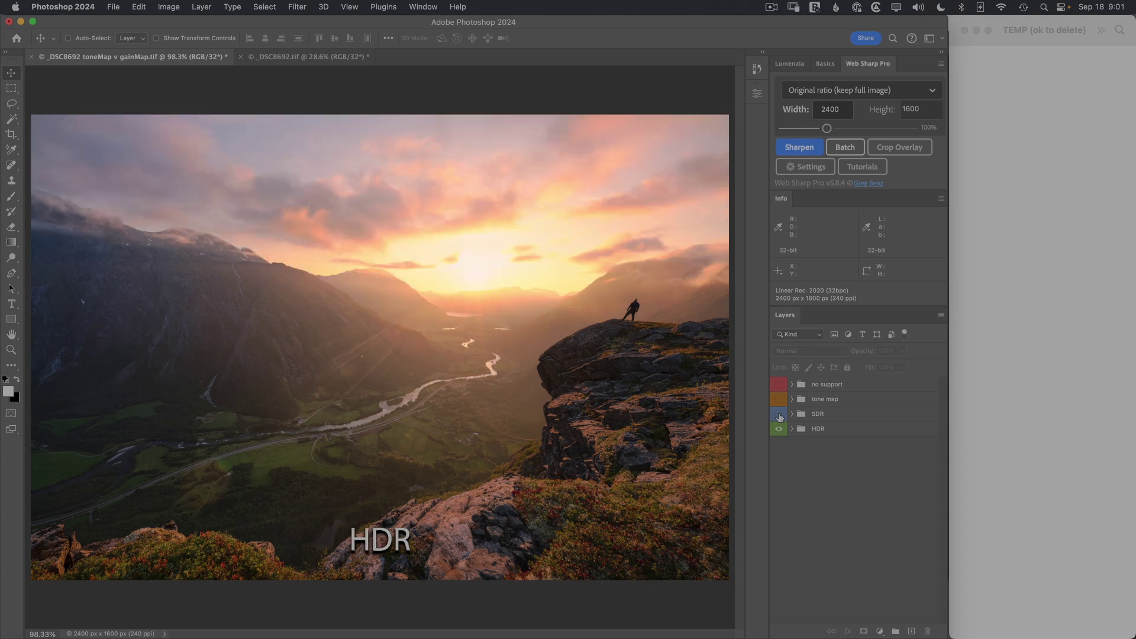
left_click(779, 416)
left_click(779, 416)
left_click(779, 416)
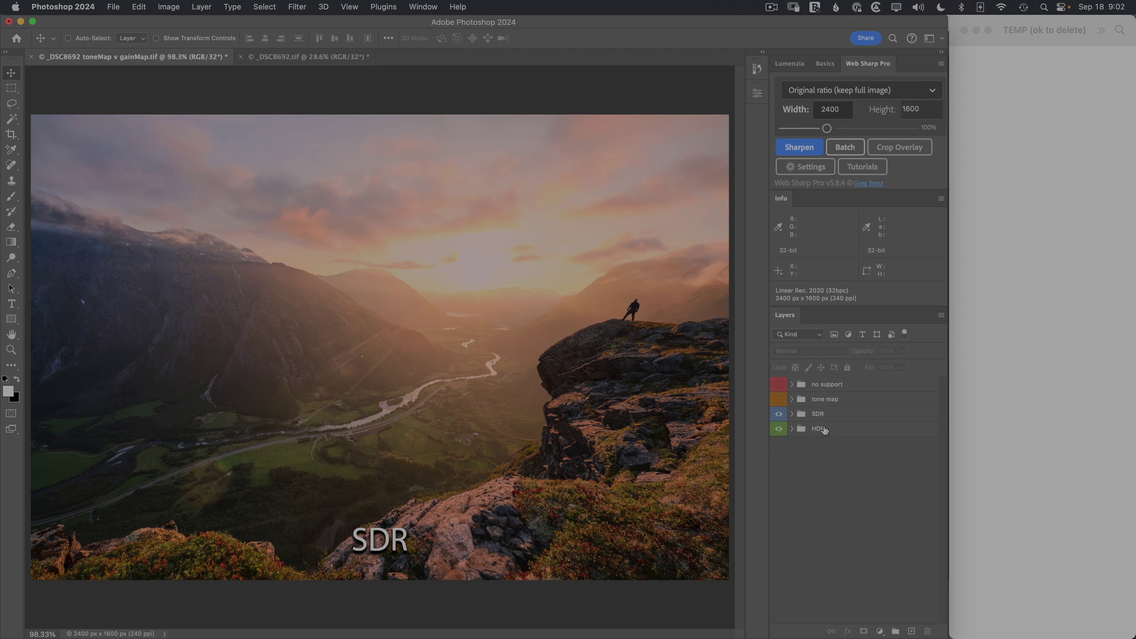
Step: On _DSC8692.tif, keep HDR as the output in Web Sharp Pro's file settings
left_click(299, 59)
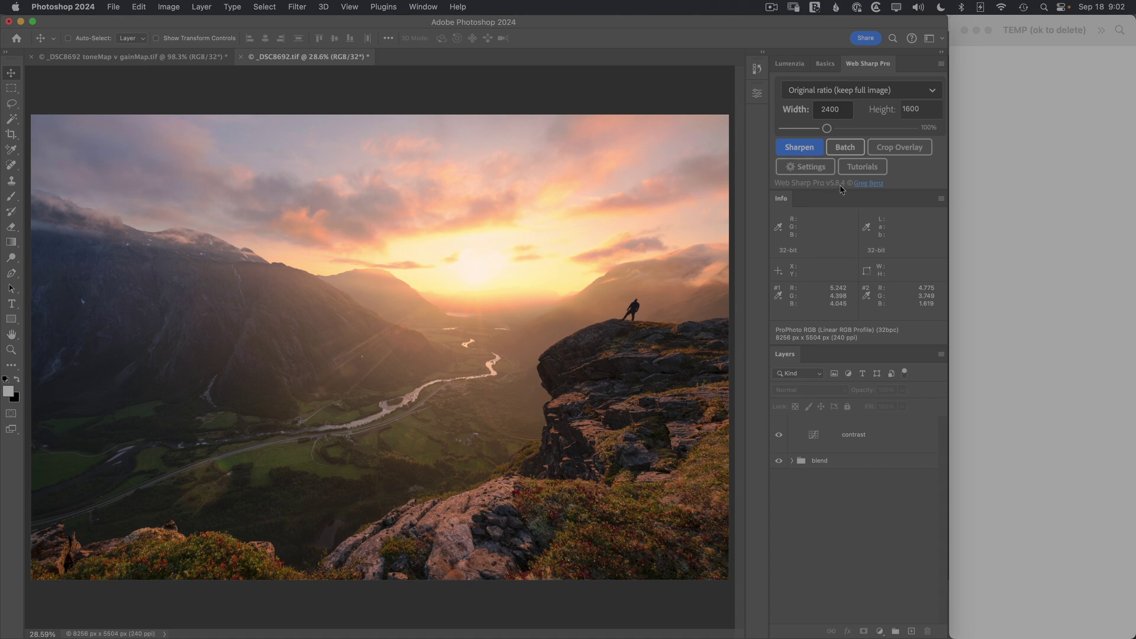
left_click(802, 167)
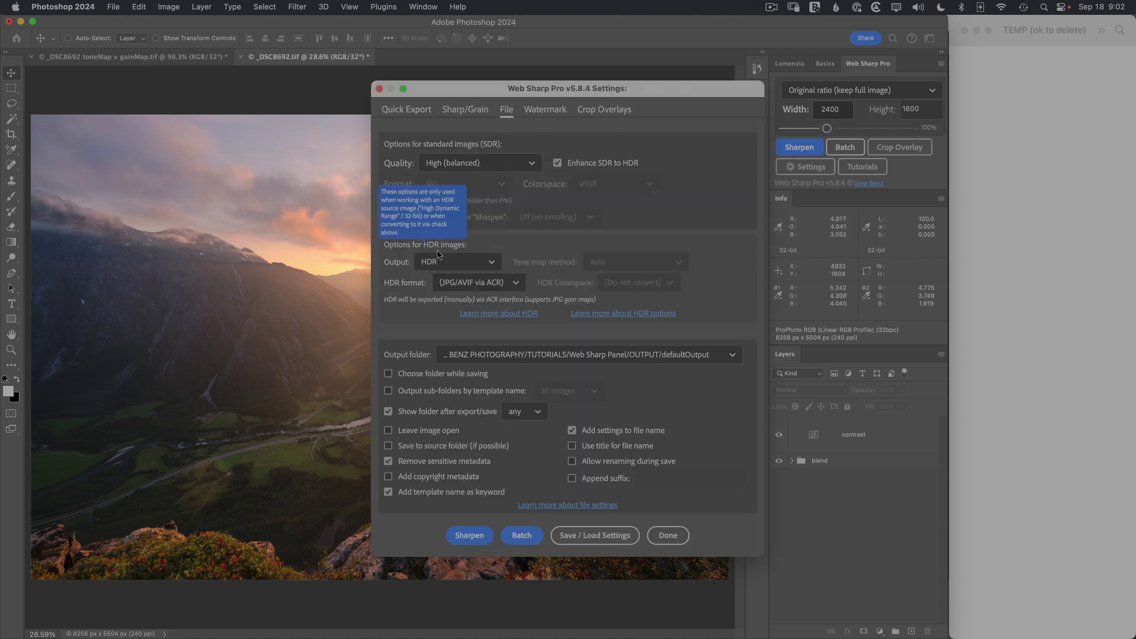
left_click(444, 264)
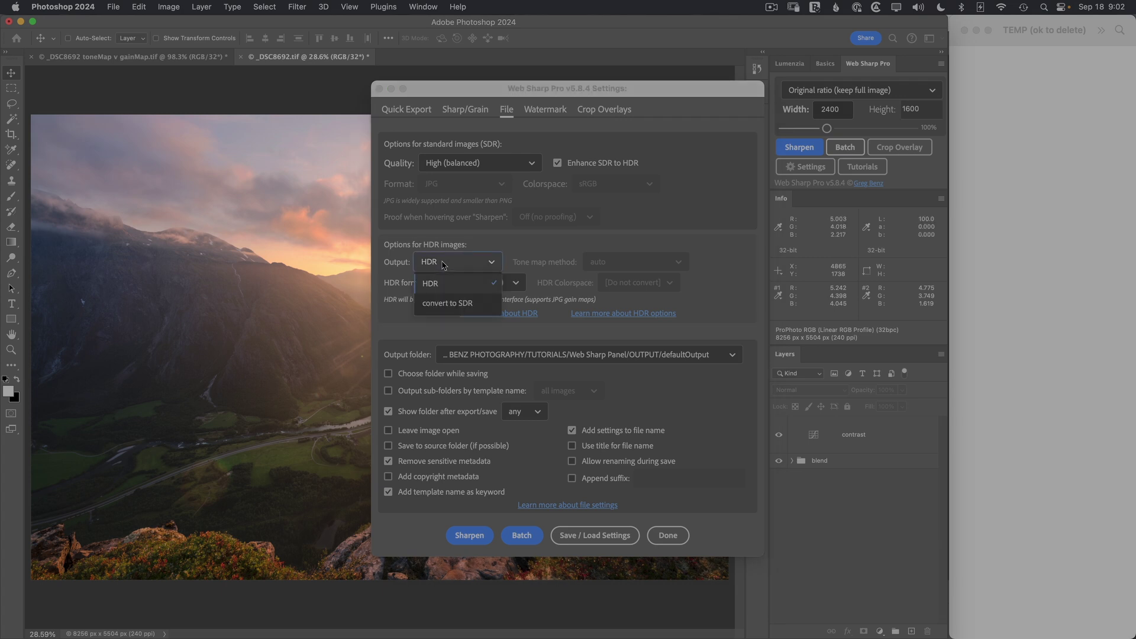
left_click(415, 284)
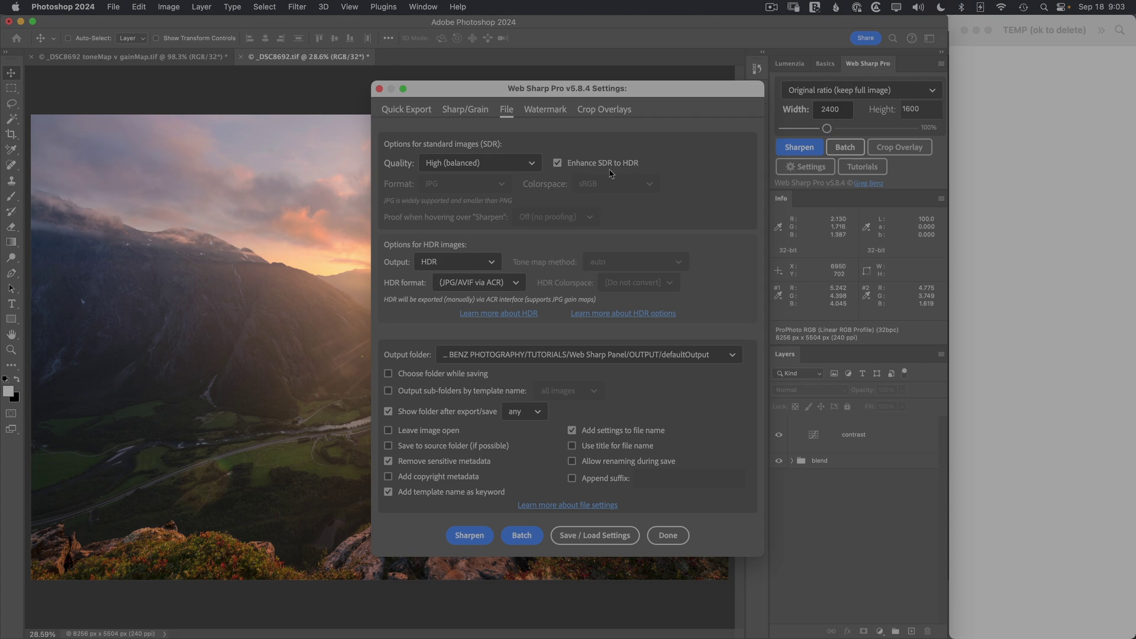
Step: Close Web Sharp Pro settings and run Sharpen to produce a 2400x1600 copy in Camera Raw
left_click(666, 534)
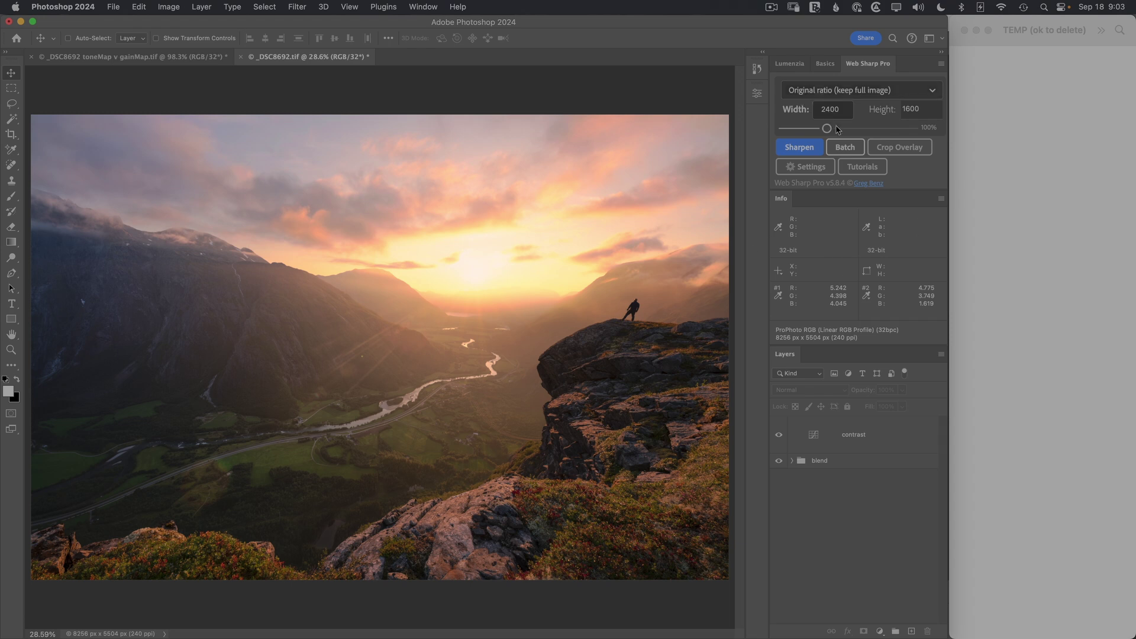
left_click(801, 148)
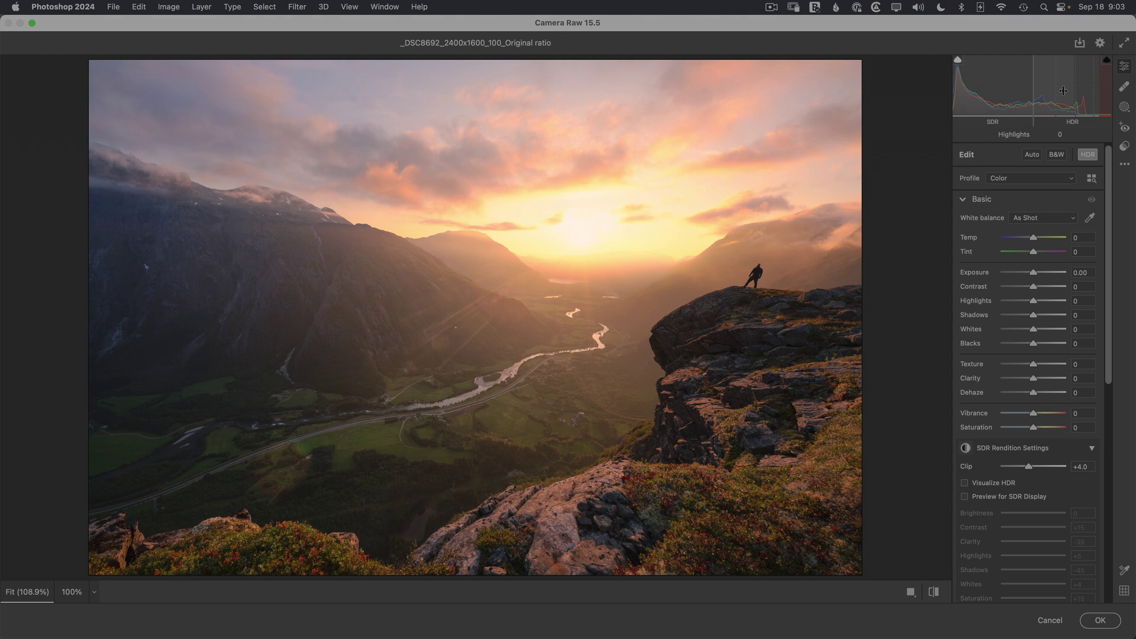
Step: Scroll to SDR Rendition Settings and enable Preview for SDR Display
left_click_drag(1111, 376, 1102, 421)
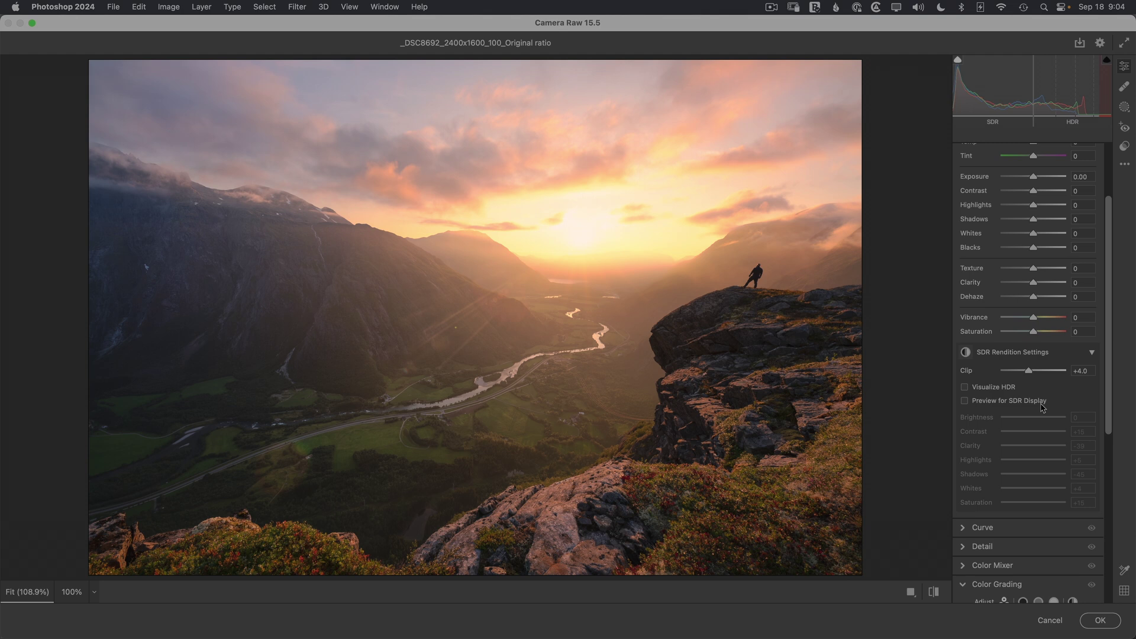
left_click(965, 401)
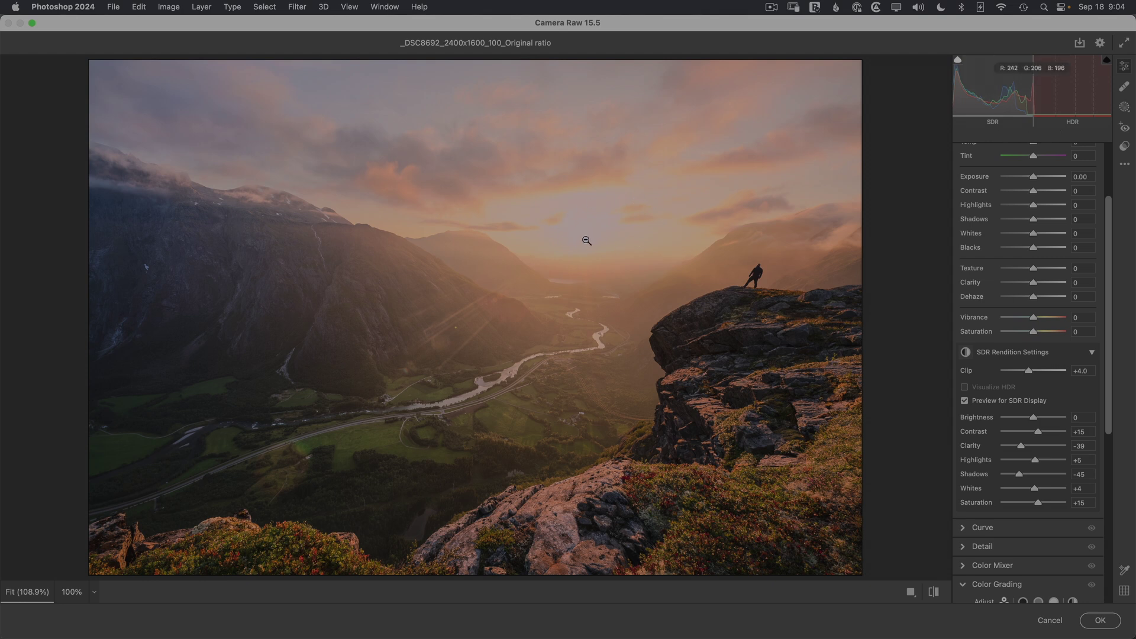
Step: Place three colour sample points across the sky
left_click(1124, 570)
left_click(583, 255)
left_click(629, 263)
left_click(685, 269)
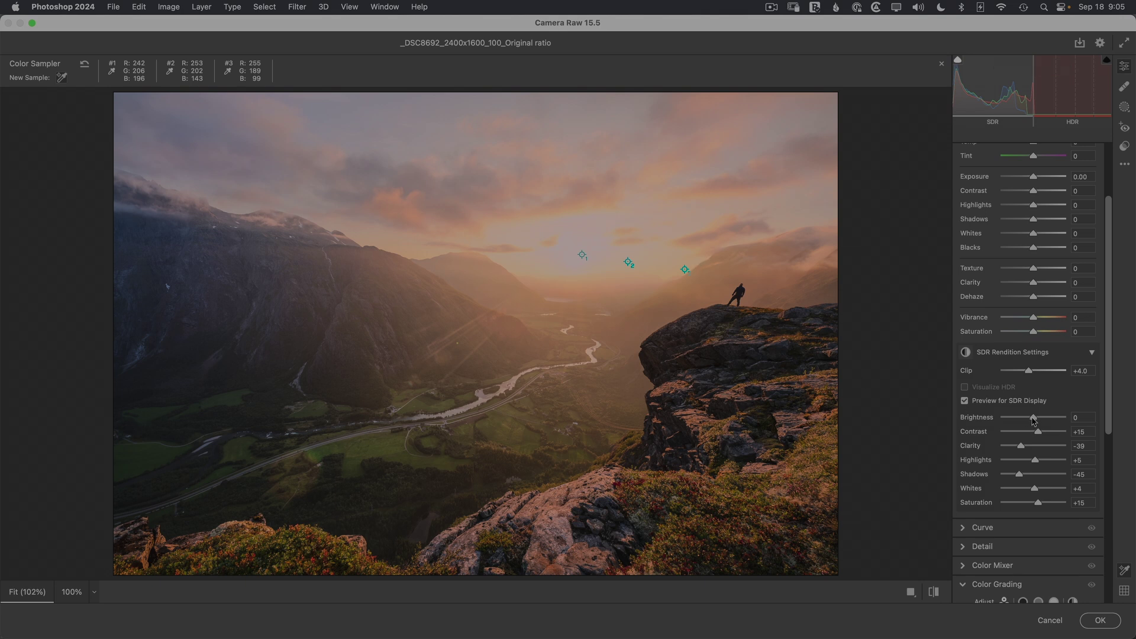
Step: Adjust the SDR rendition brightness to +13 and clarity to -54
left_click_drag(1034, 419, 1031, 418)
left_click_drag(1032, 418, 1044, 504)
left_click(1034, 460)
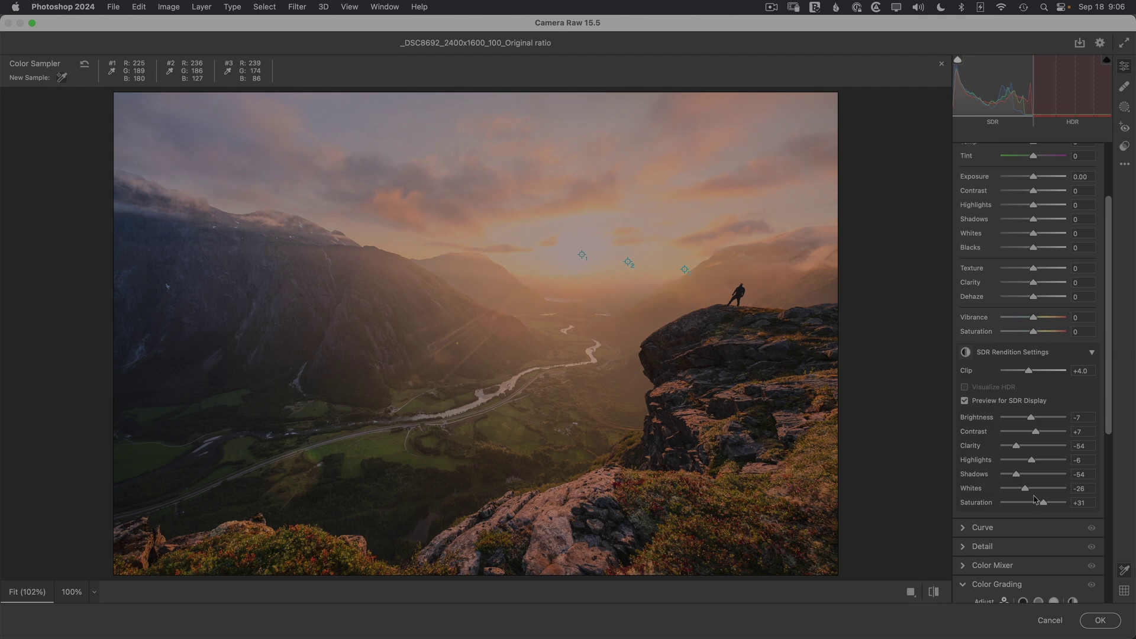
Step: Reset the edits to their opened state and toggle the SDR display preview off and on
right_click(764, 395)
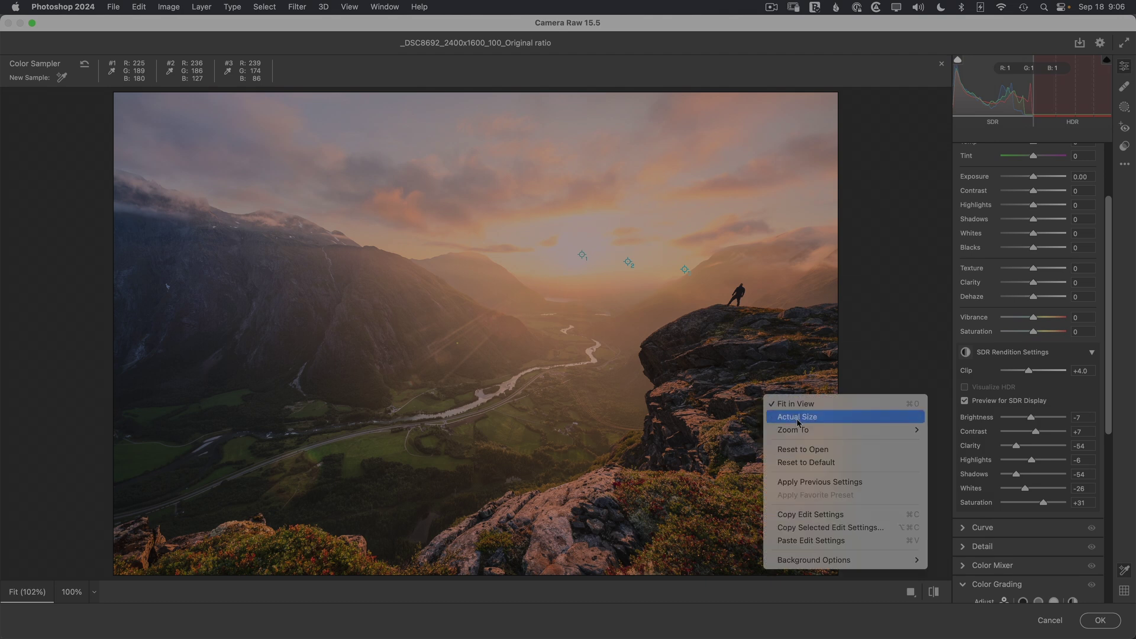
left_click(804, 453)
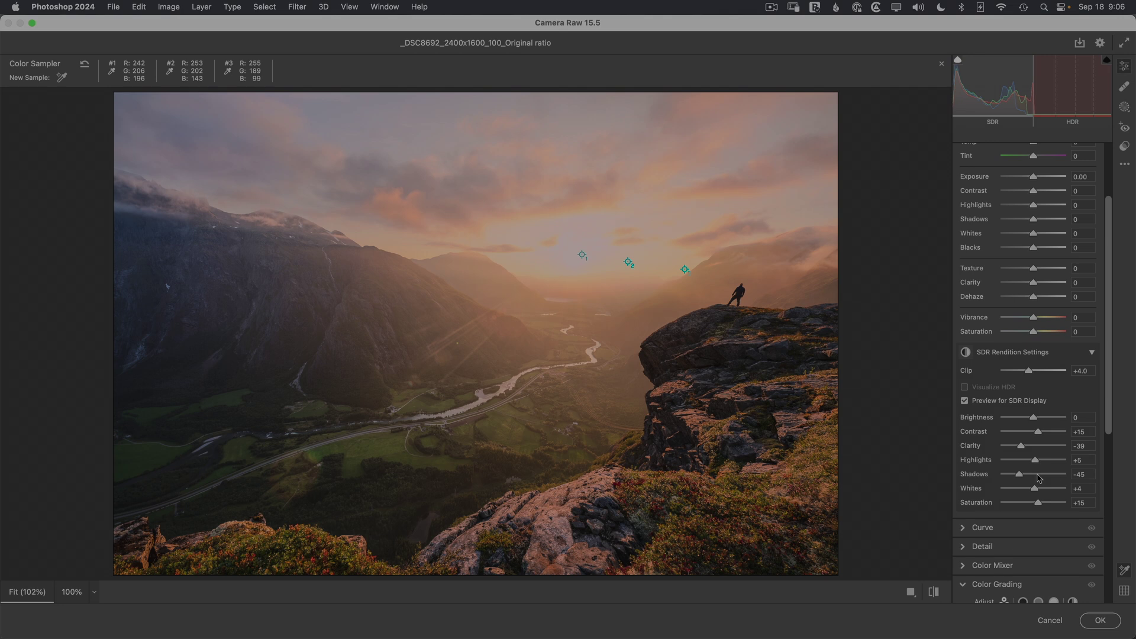
left_click(988, 402)
left_click(988, 402)
Step: Open the Camera Raw save options and keep JPEG as the output format
left_click(1079, 44)
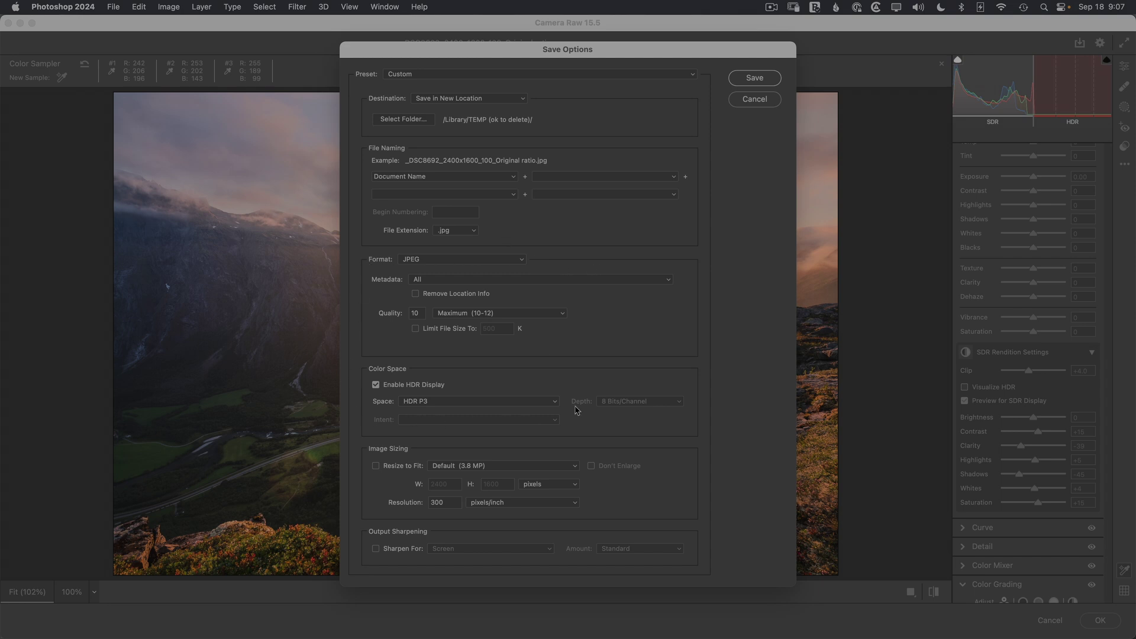
left_click(447, 261)
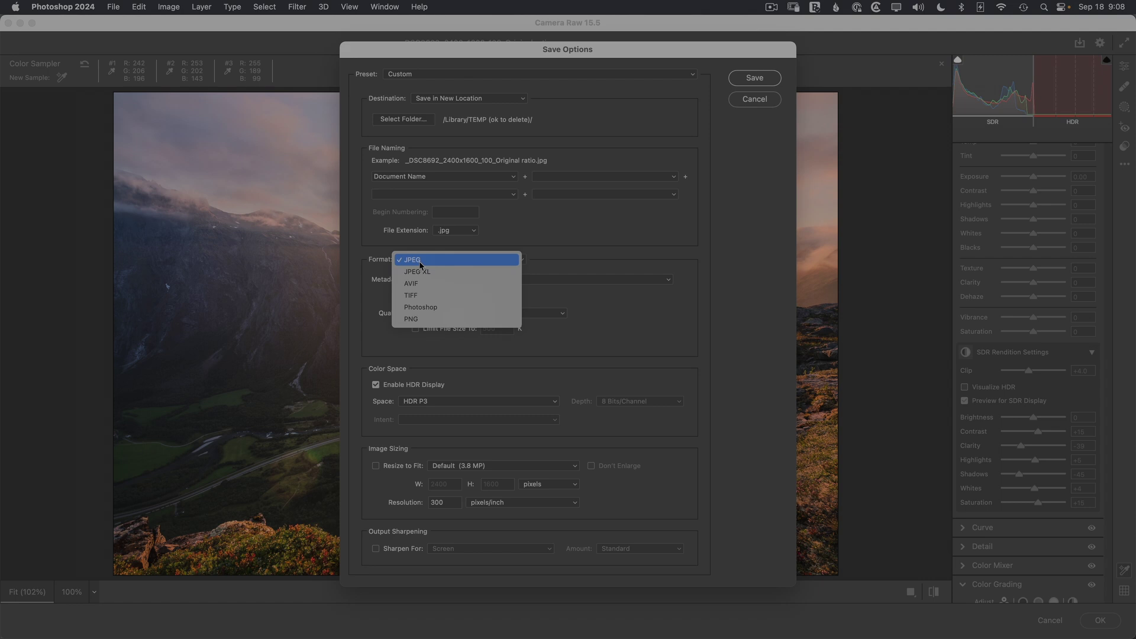
left_click(421, 266)
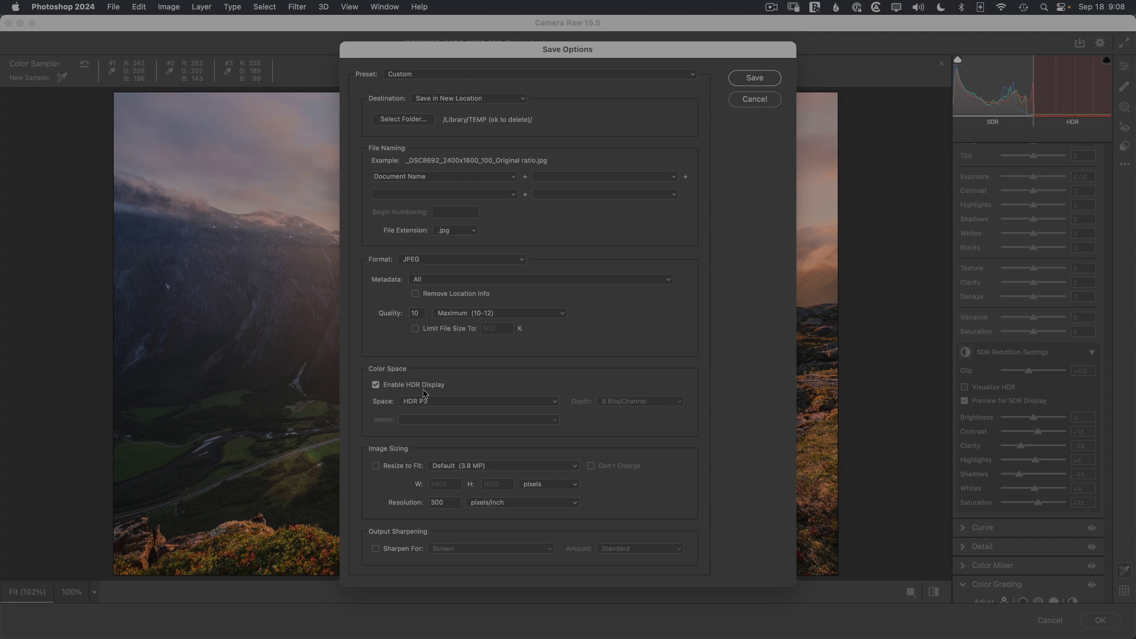
Step: Set export metadata to All Except Camera Raw Info and review the HDR color space choices
left_click(436, 281)
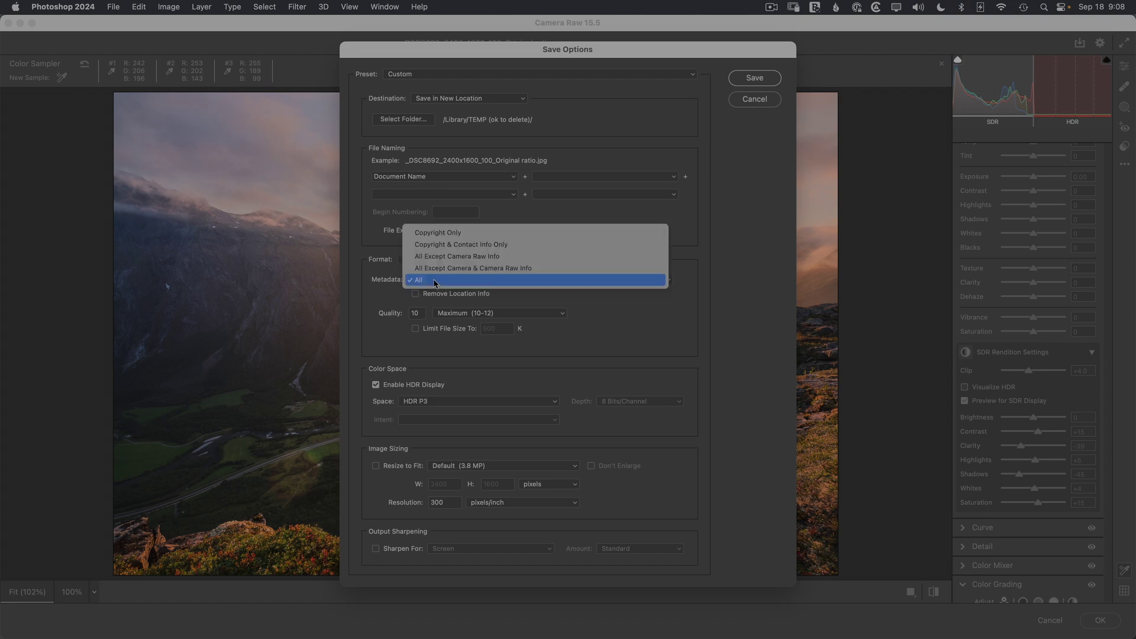
left_click(467, 258)
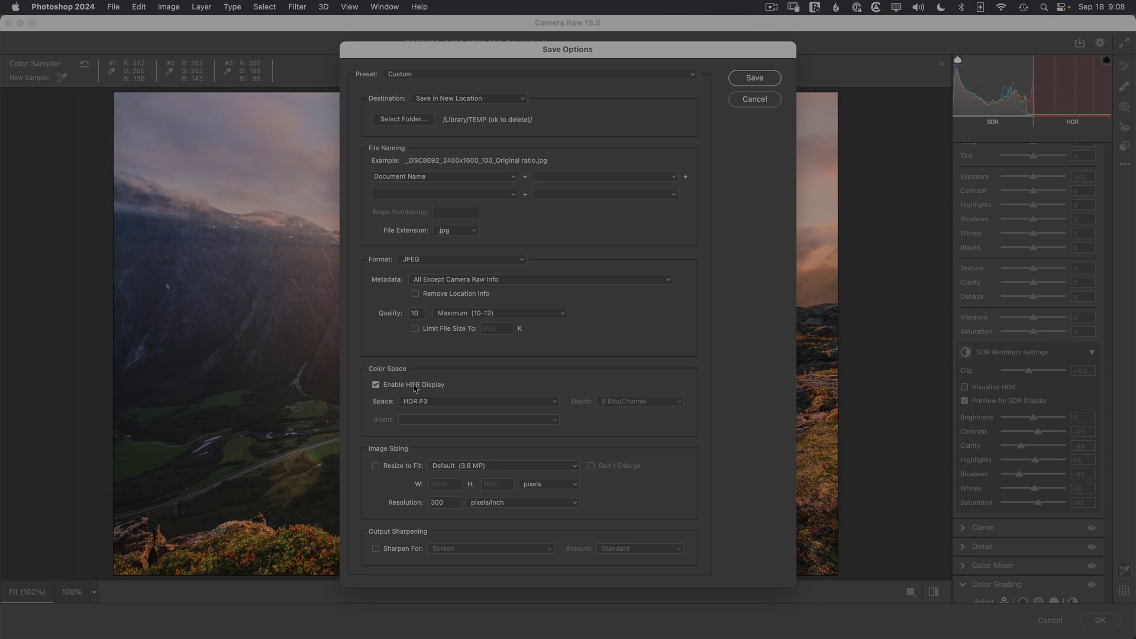
left_click(422, 402)
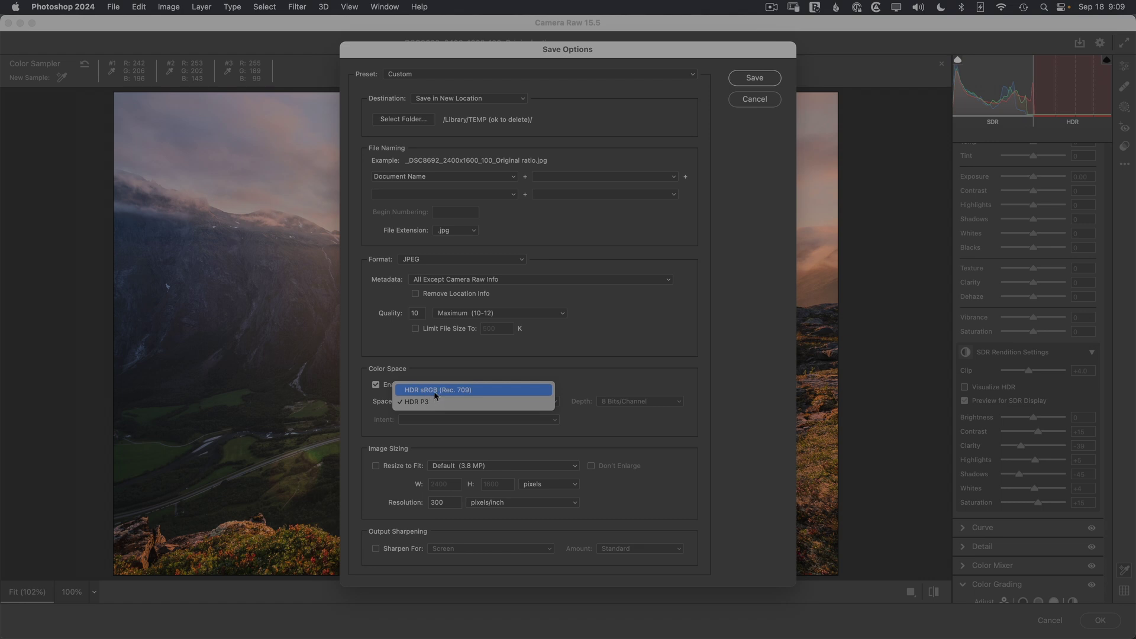
left_click(435, 392)
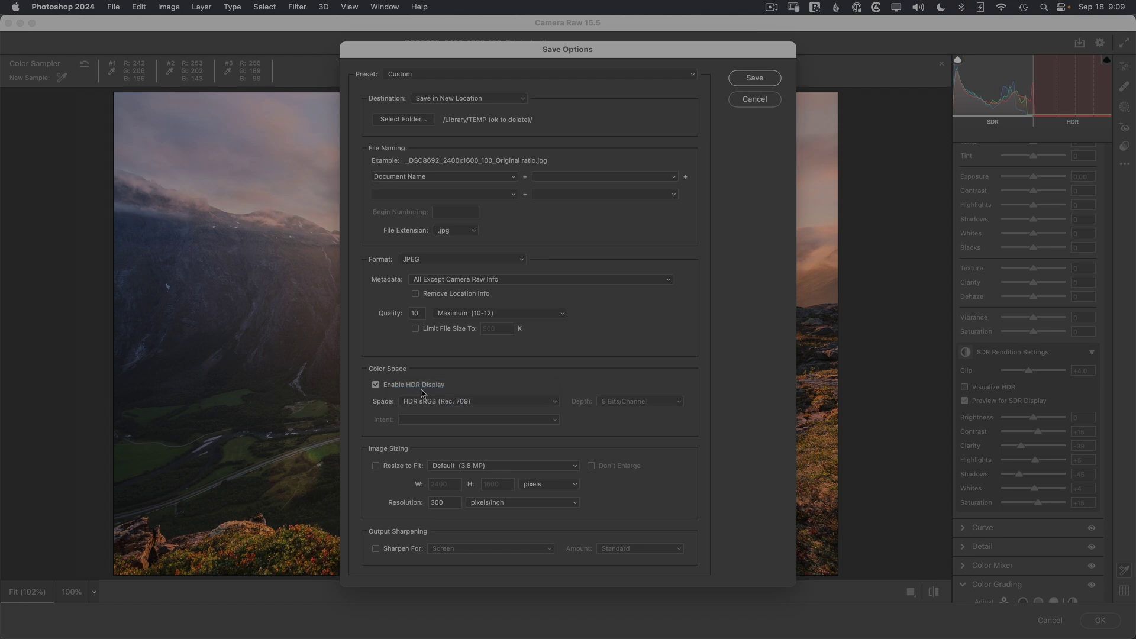
left_click(443, 402)
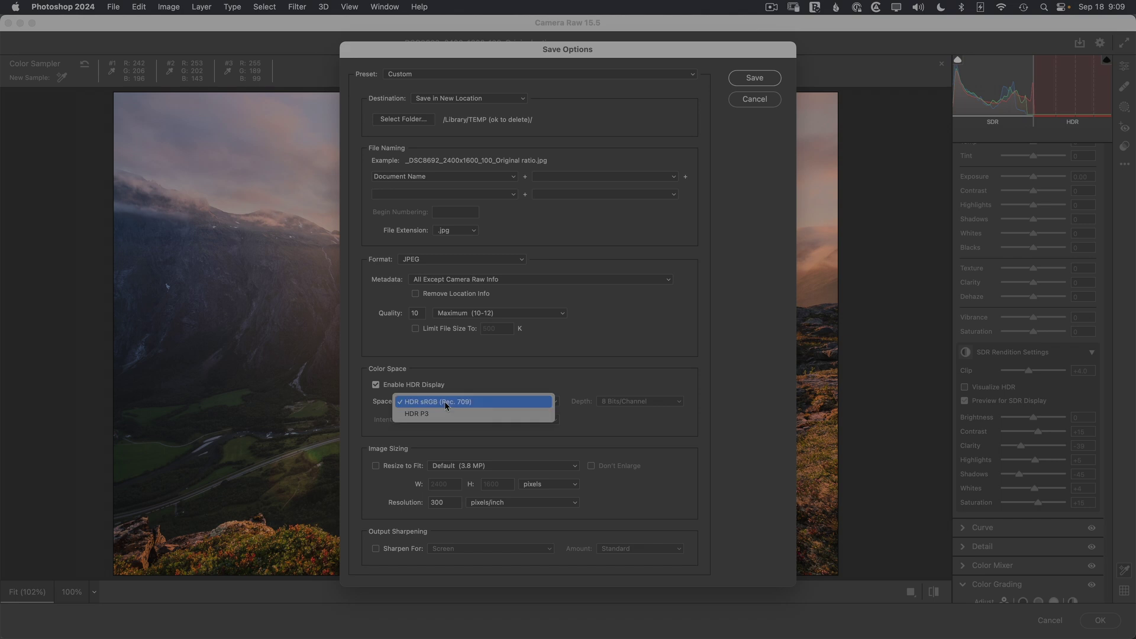
left_click(440, 414)
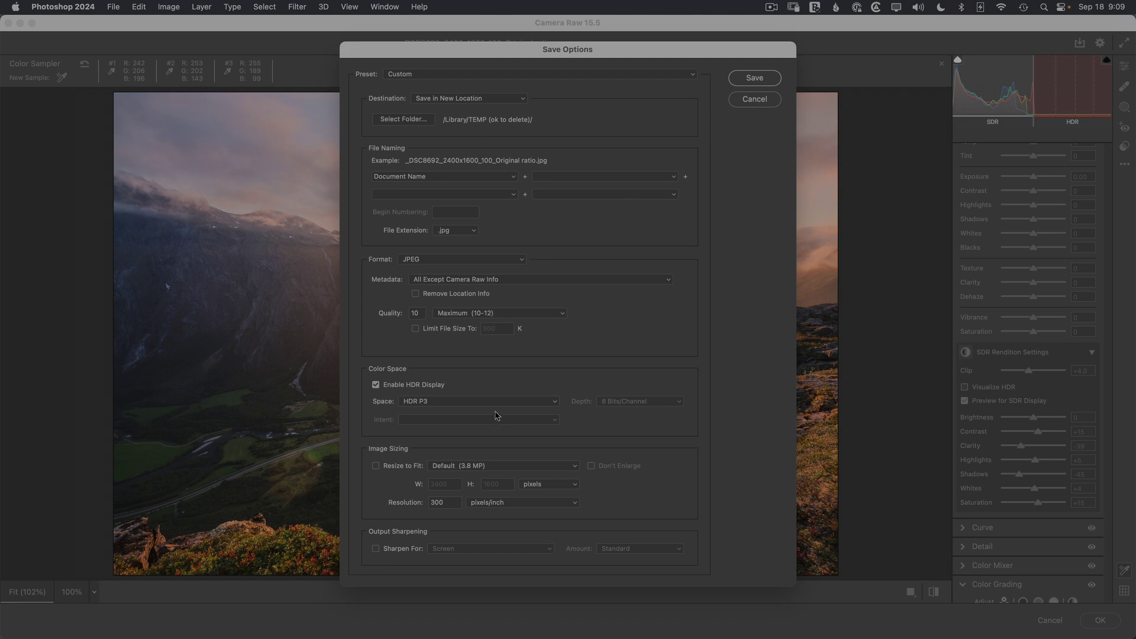
Step: Save _DSC8692_2400x1600_100_Original ratio.jpg to the TEMP folder and close Camera Raw
left_click(755, 80)
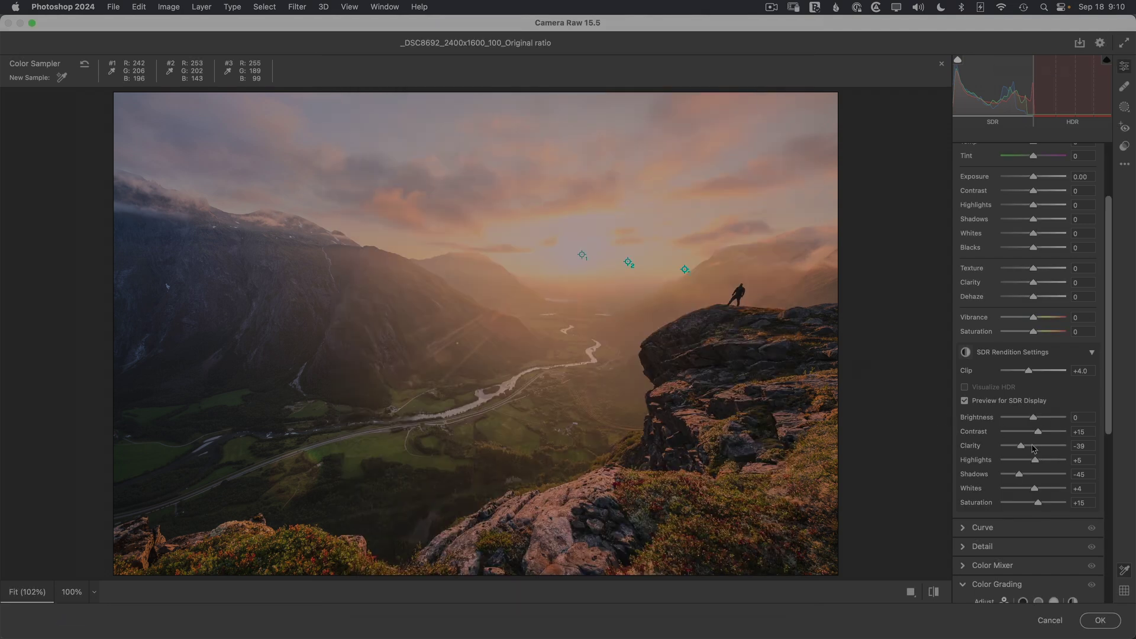
left_click(1100, 621)
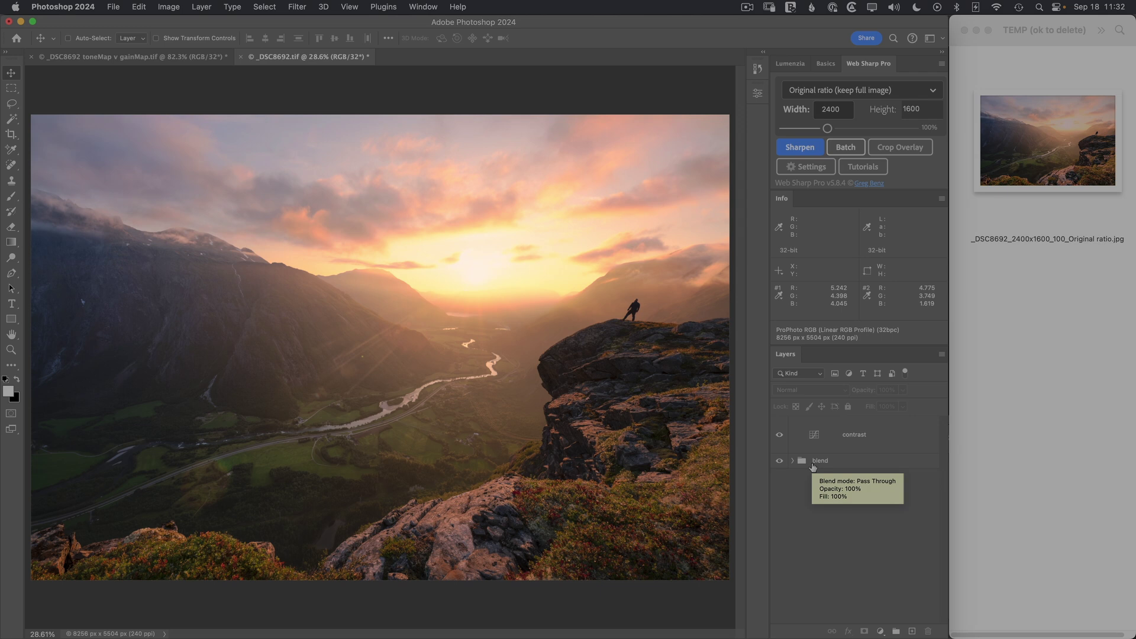
Step: Duplicate the image as 'temp' with only merged layers
left_click(170, 7)
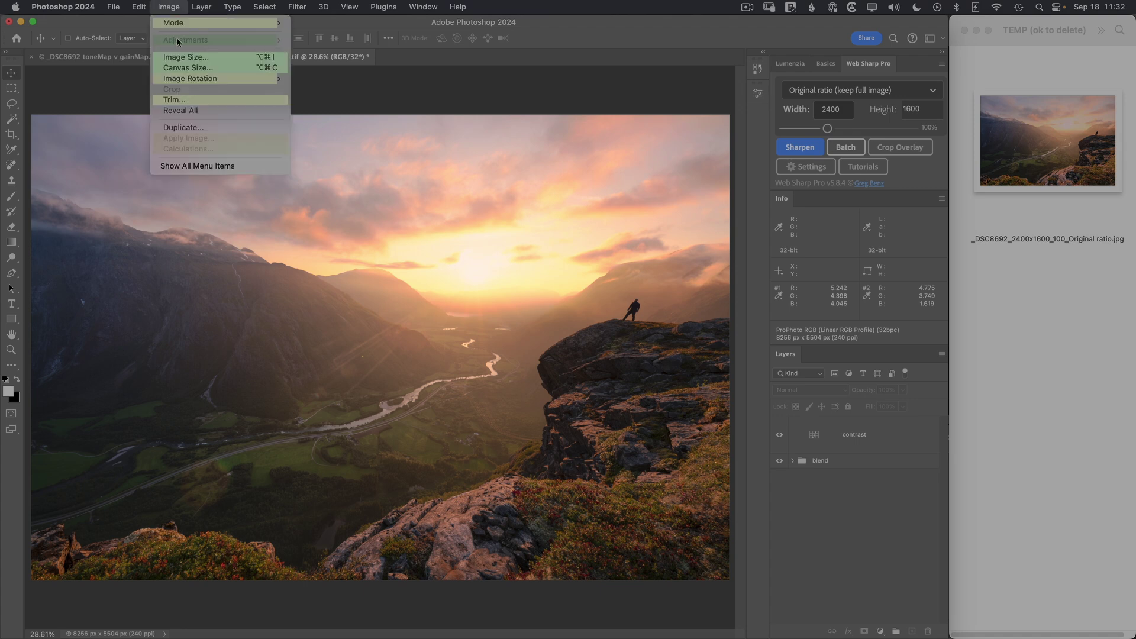
left_click(188, 128)
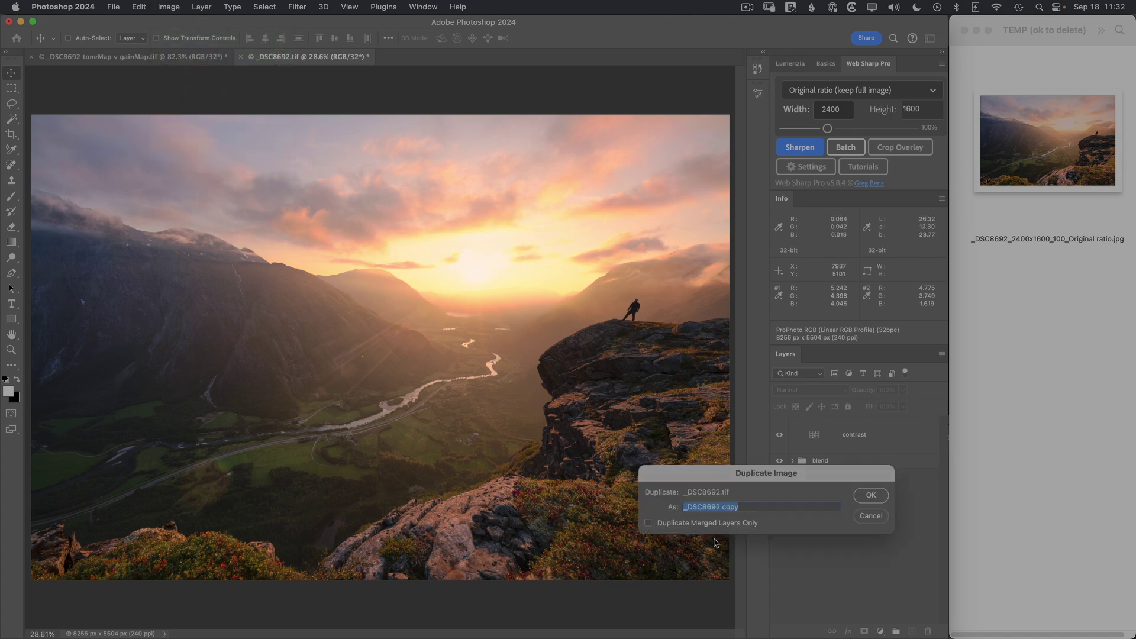
type("temp")
left_click(674, 525)
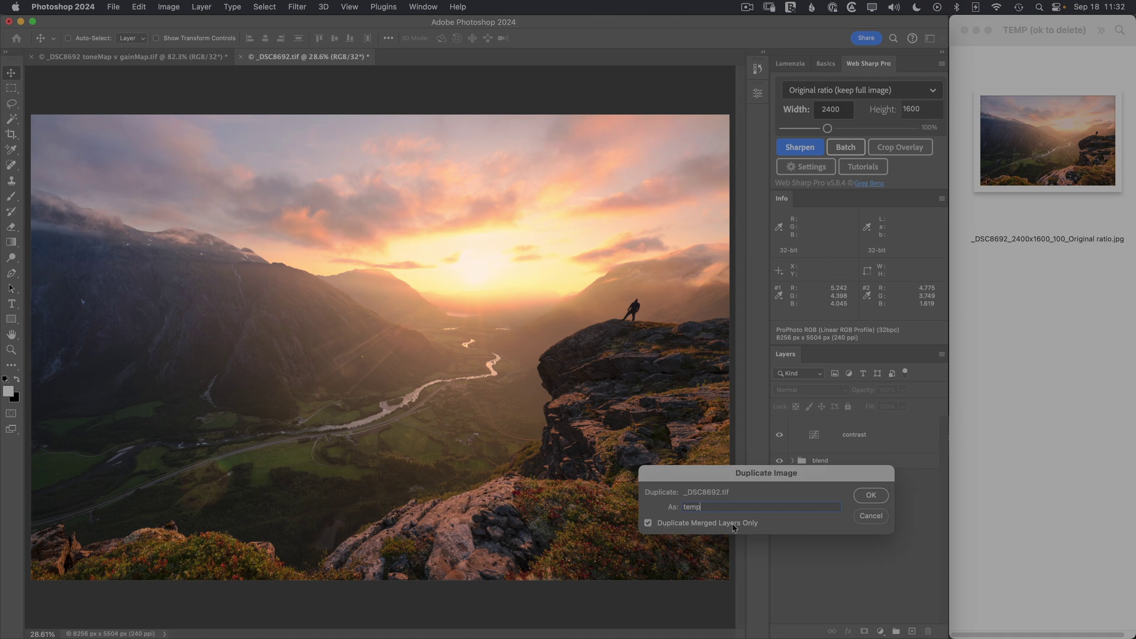
left_click(868, 499)
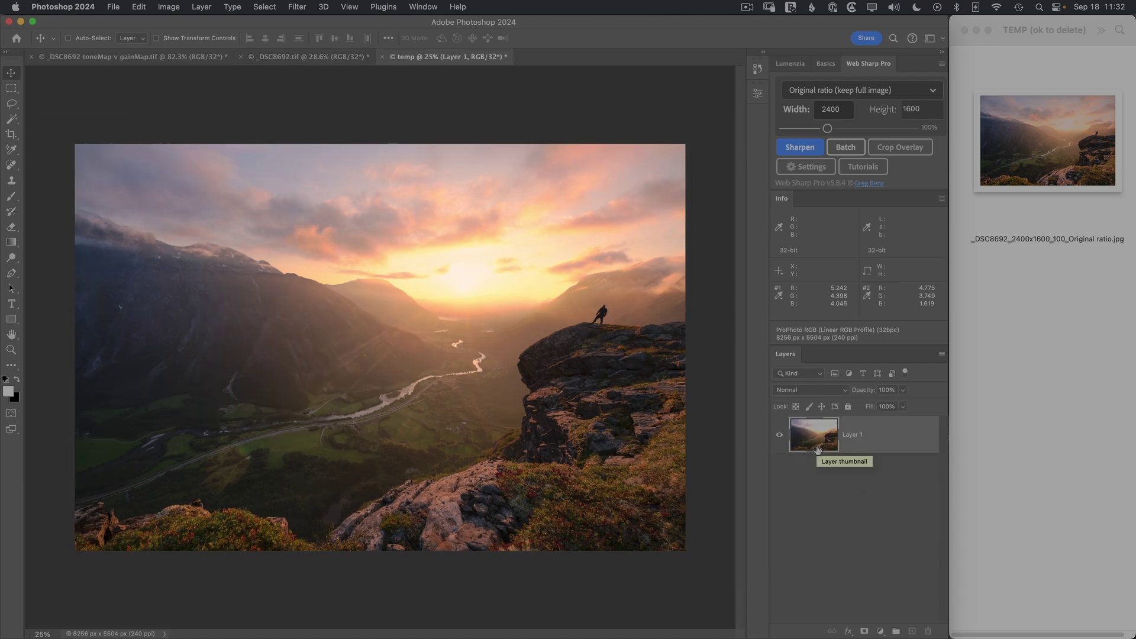
Step: Open temp in the Camera Raw Filter, turn on HDR and enable Preview for SDR Display
left_click(299, 6)
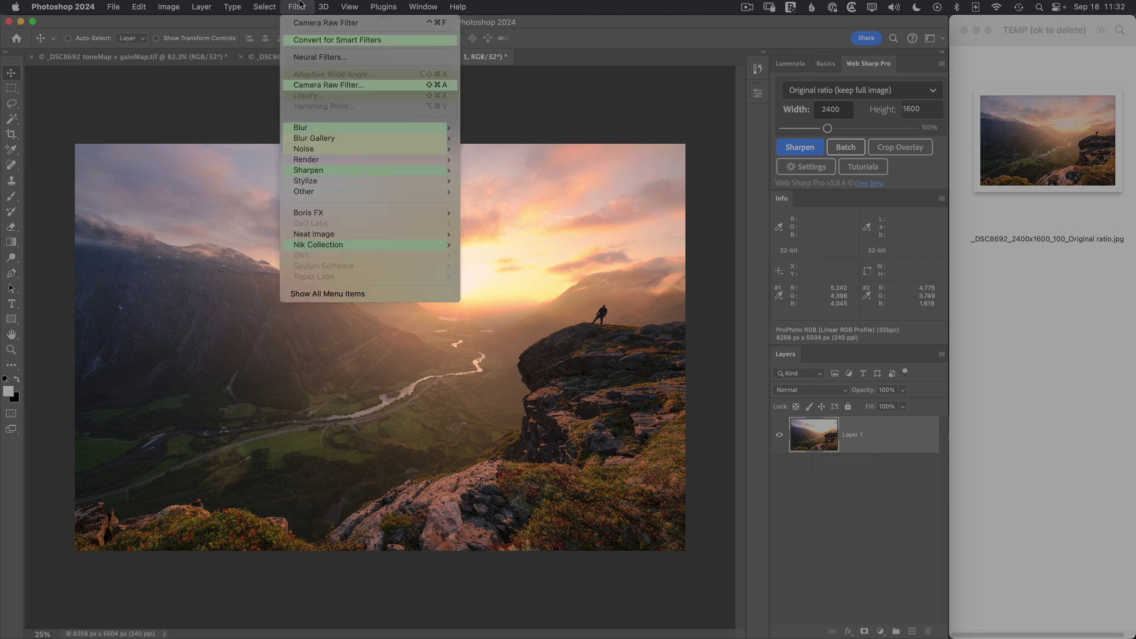
left_click(329, 86)
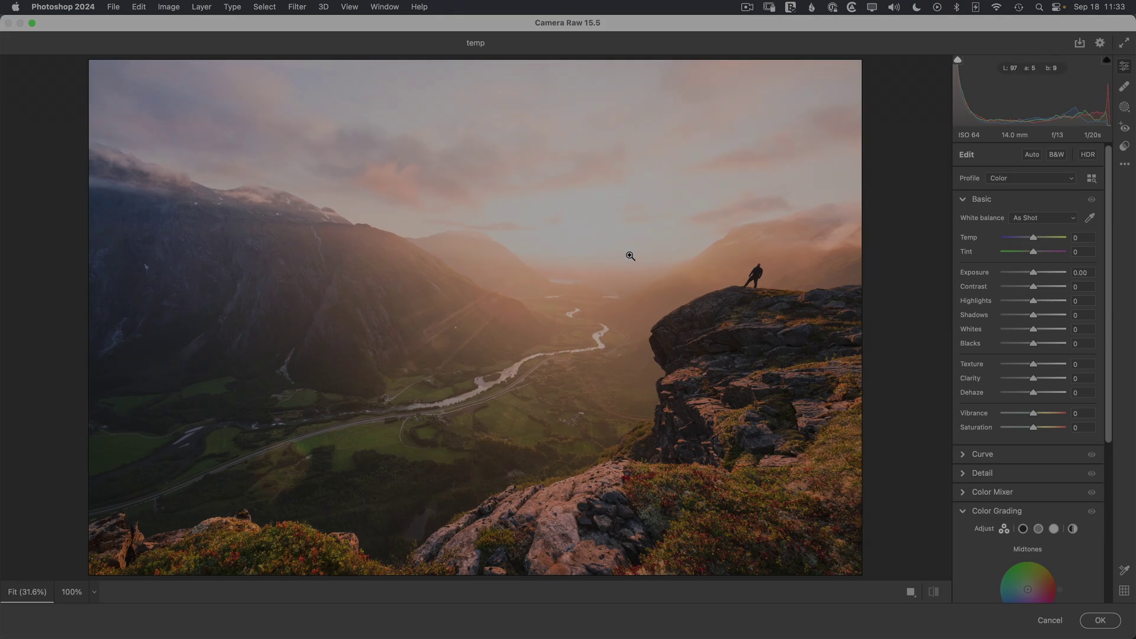
left_click(1087, 155)
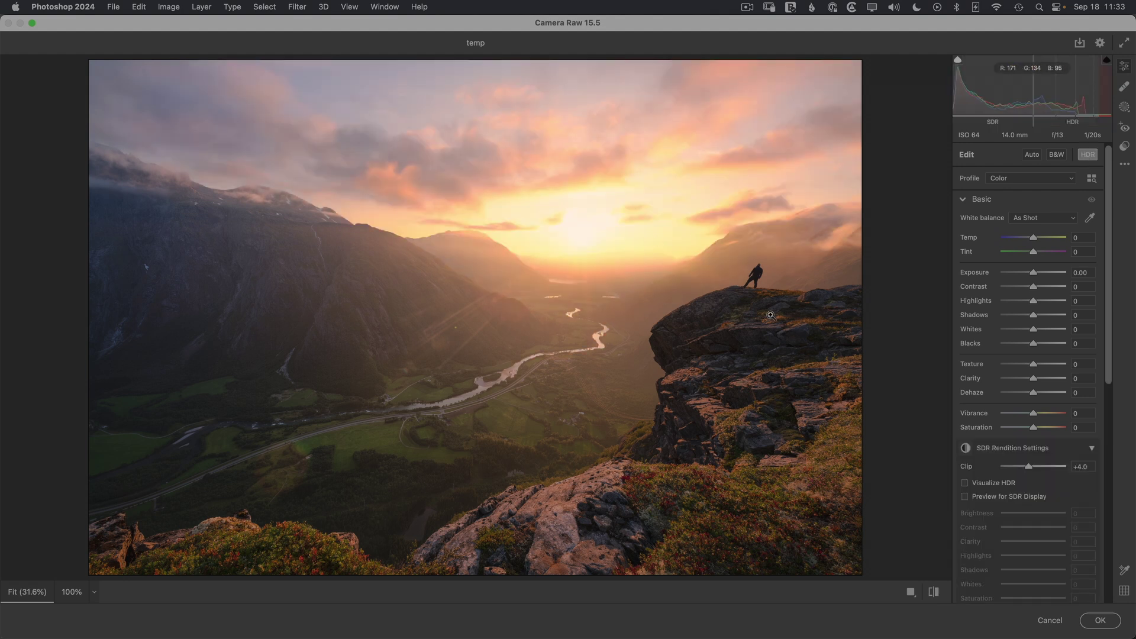
left_click_drag(1111, 327, 1104, 389)
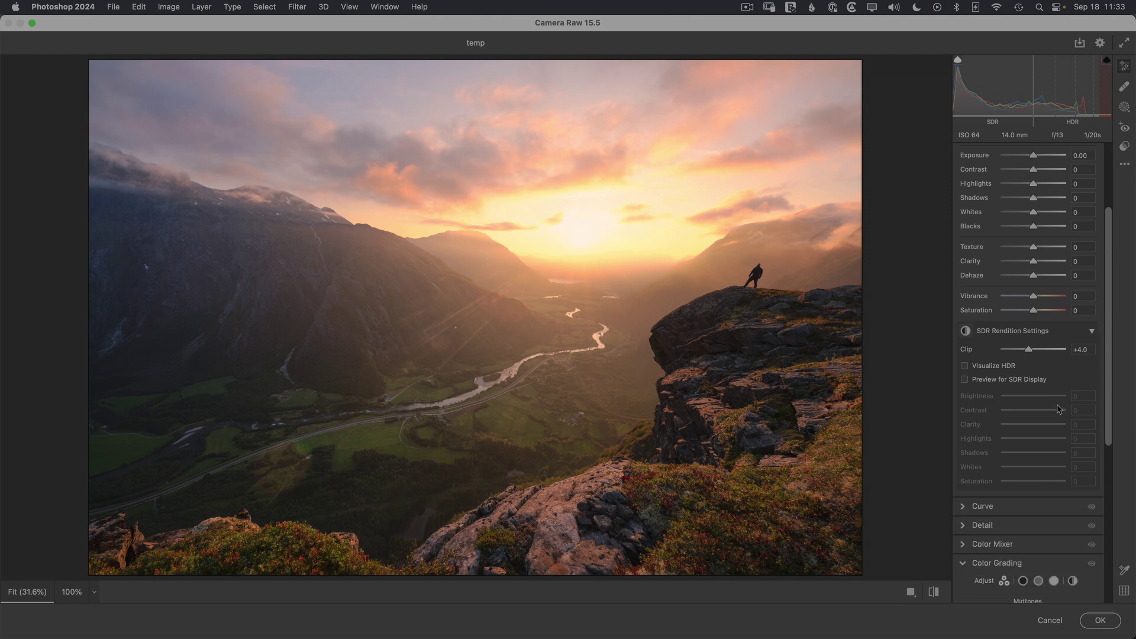
left_click(986, 380)
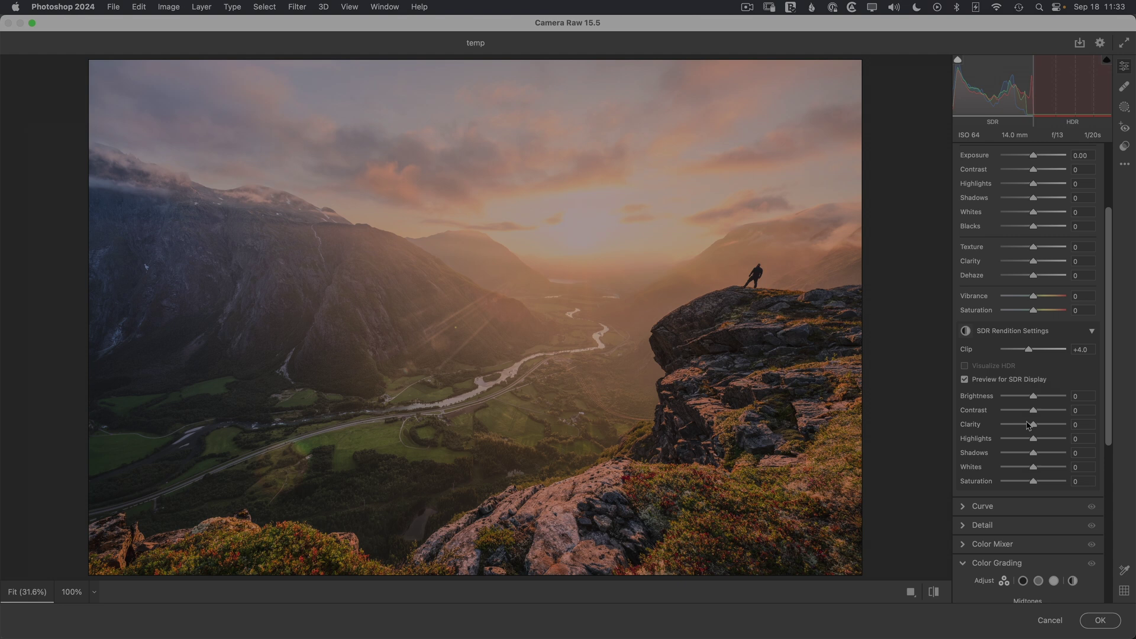
Step: Save temp.jpg resized to fit 1000 pixels with screen sharpening, then cancel Camera Raw discarding changes
left_click(1081, 43)
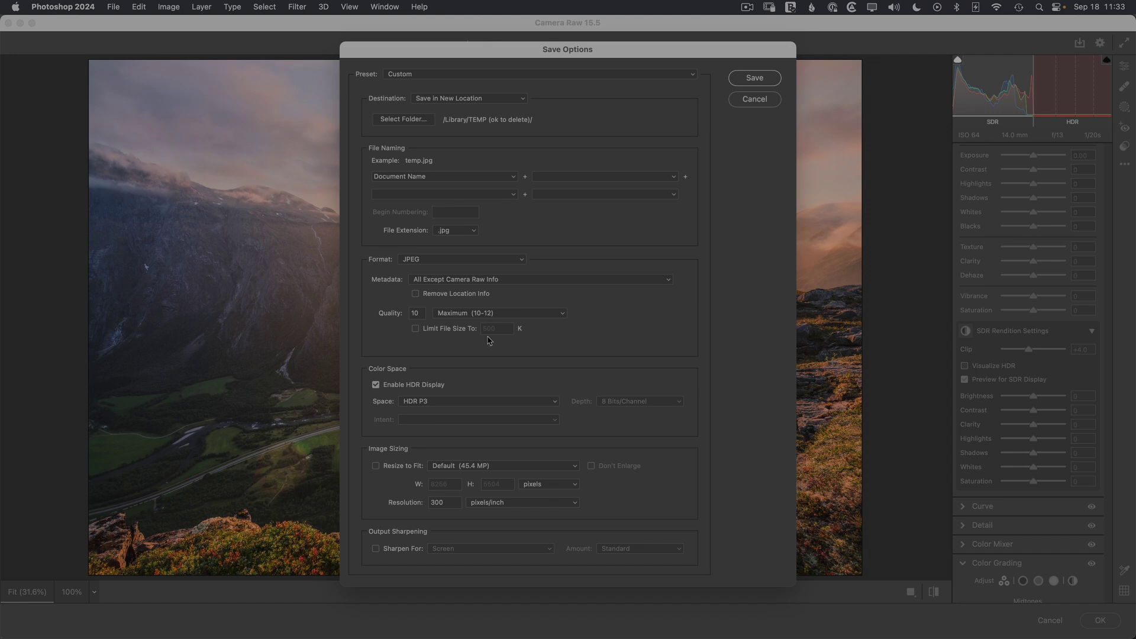
left_click(391, 469)
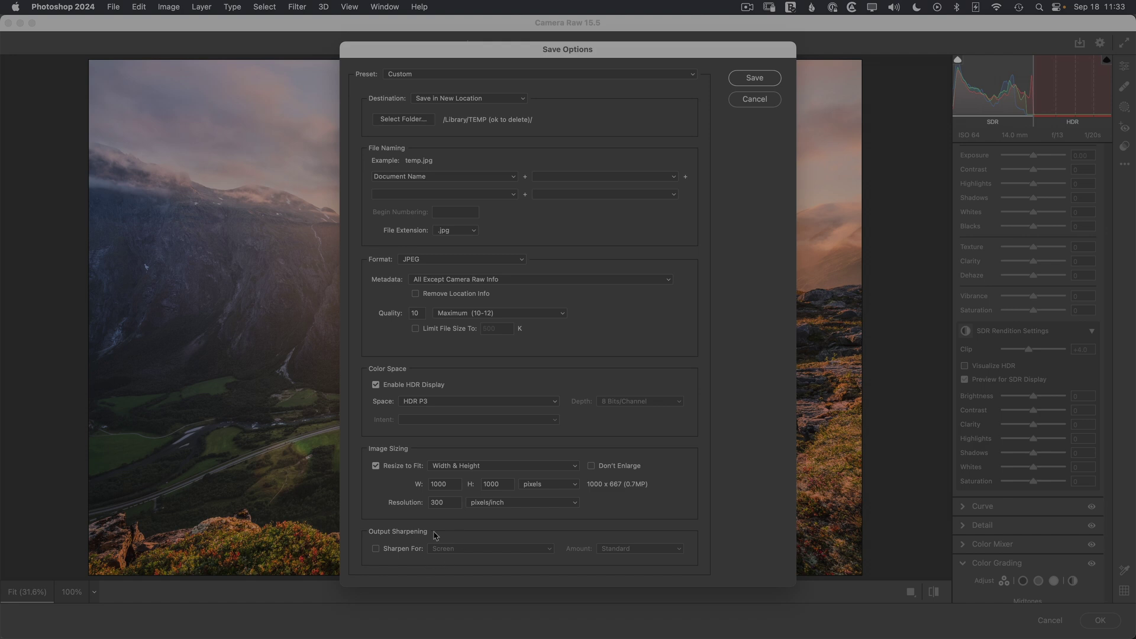
left_click(404, 550)
left_click(754, 79)
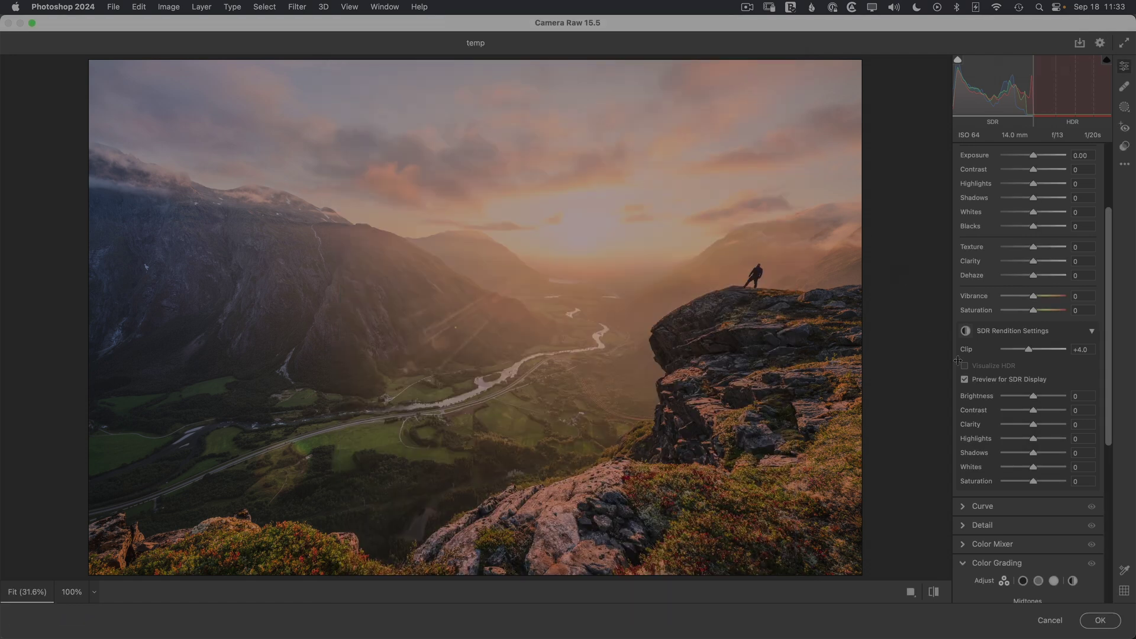
left_click(1052, 621)
left_click(656, 272)
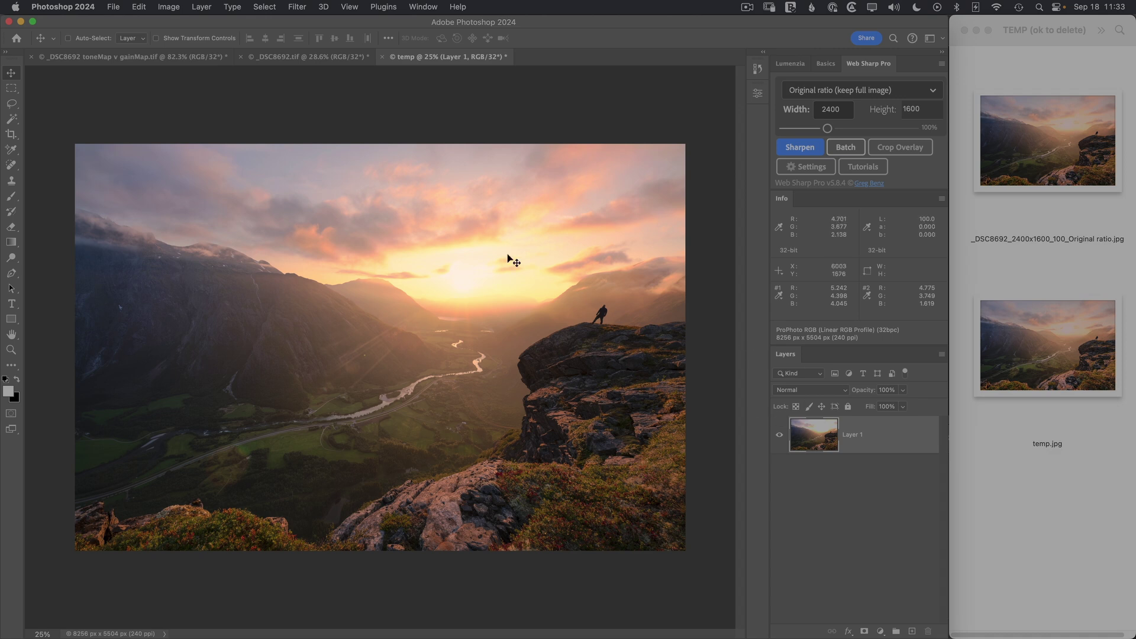
Step: Close the temp document without saving and move temp.jpg from TEMP to the Trash
left_click(382, 57)
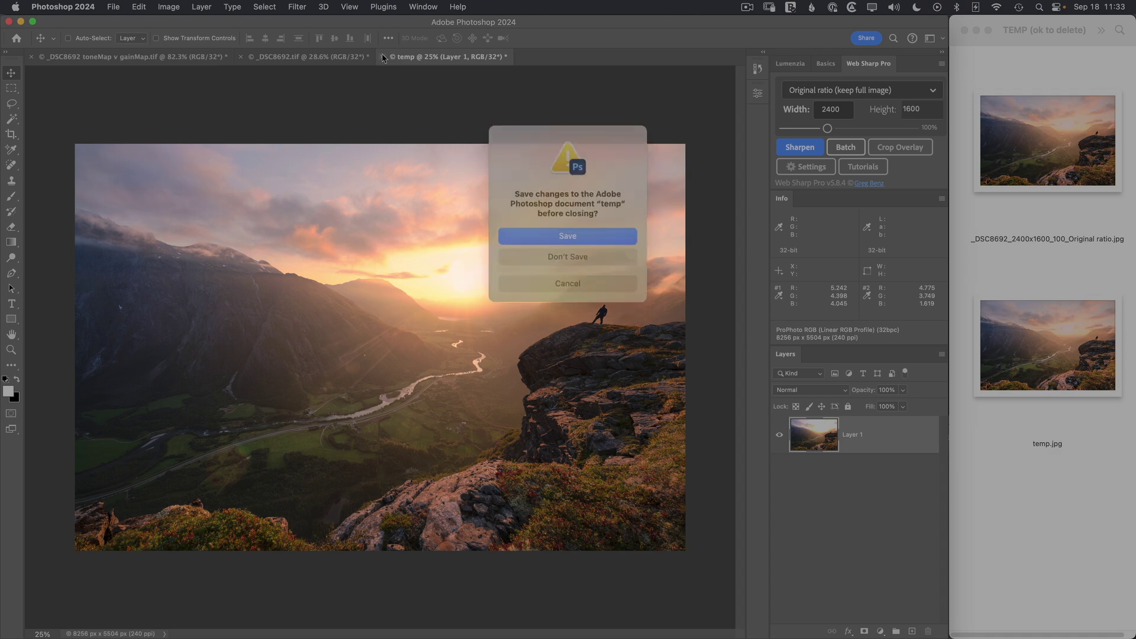
left_click(551, 255)
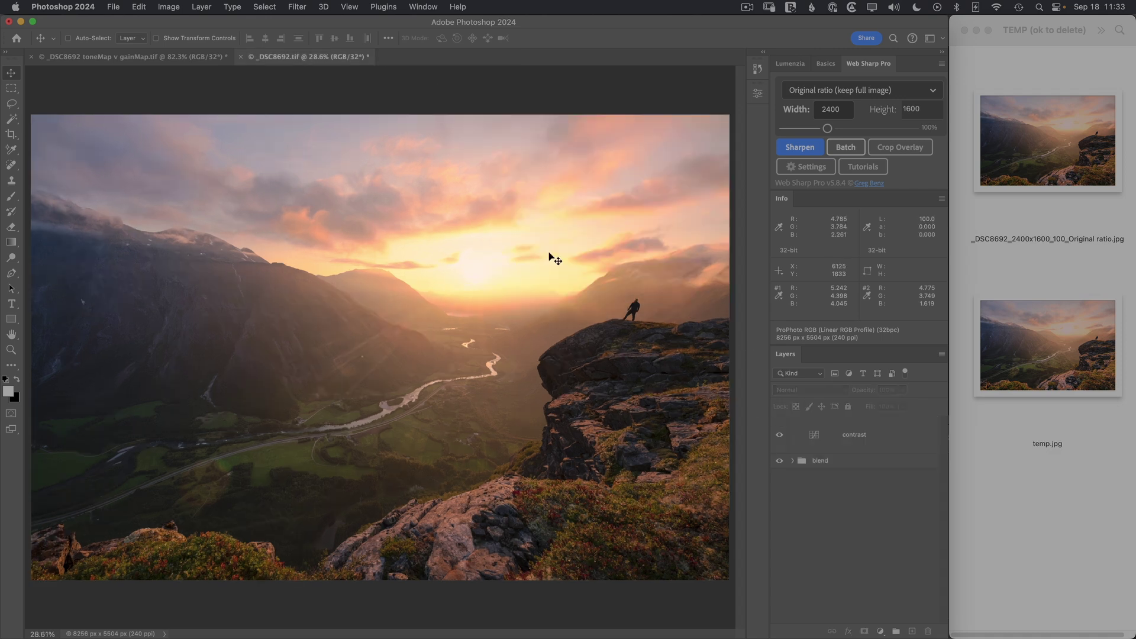
right_click(1023, 348)
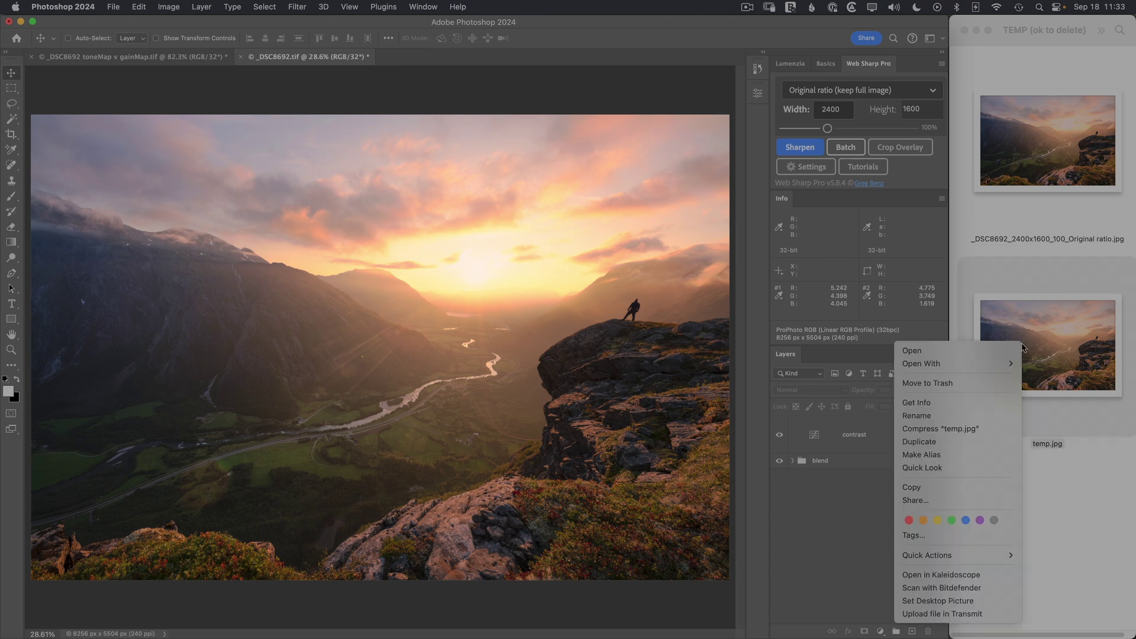
left_click(969, 386)
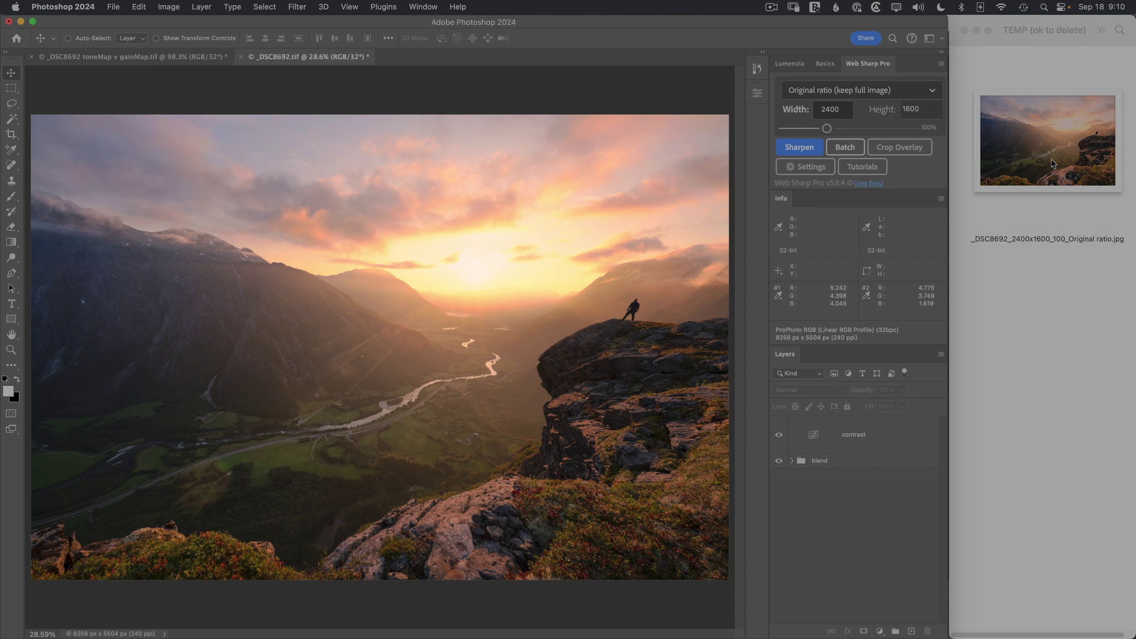
Step: Drop the exported _DSC8692_2400x1600_100_Original ratio.jpg into Firefox to view it
left_click_drag(1053, 163, 953, 177)
key("super+Tab")
key("super+Tab")
key("super+Tab")
key("super+Tab")
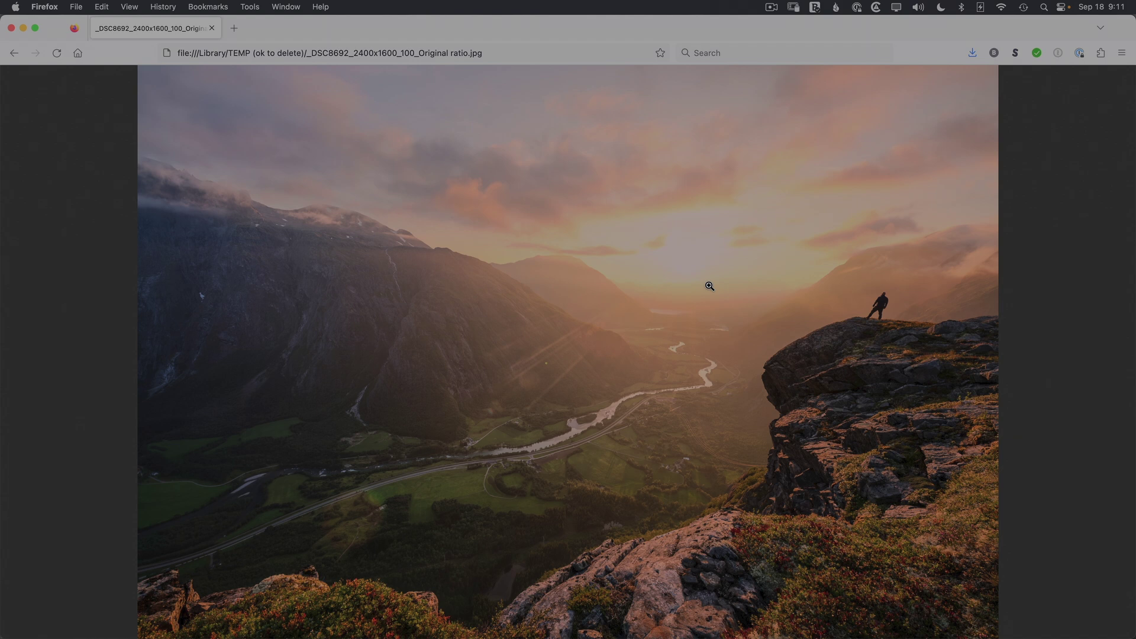
Step: Open the exported JPEG in Chrome by dropping it from Finder
key("super+Tab")
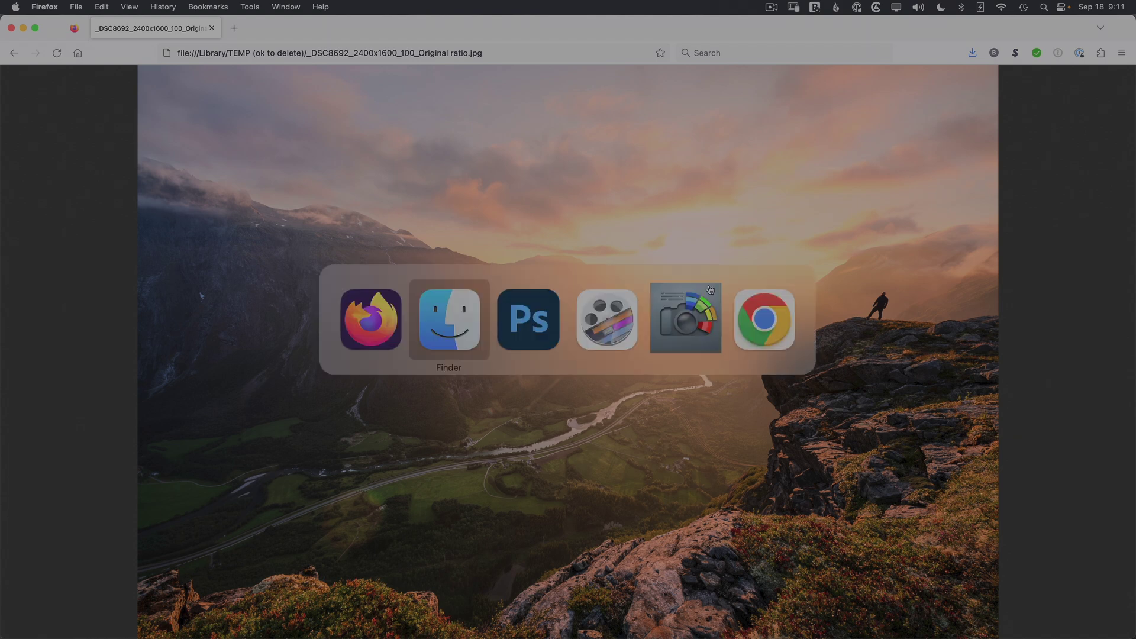
left_click_drag(1018, 158, 917, 241)
key("super+Tab")
key("super+Tab")
key("super+Tab")
key("super+Tab")
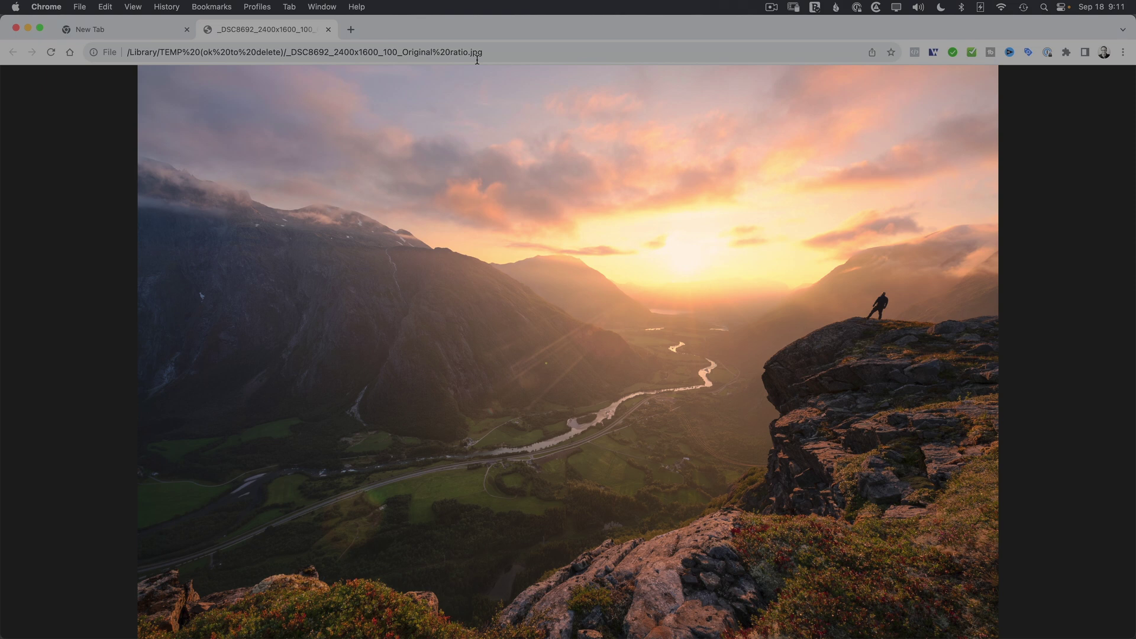
Step: Compare Firefox's dimmer SDR rendering against Chrome's brighter HDR rendering
key("super+Tab")
key("super+Tab")
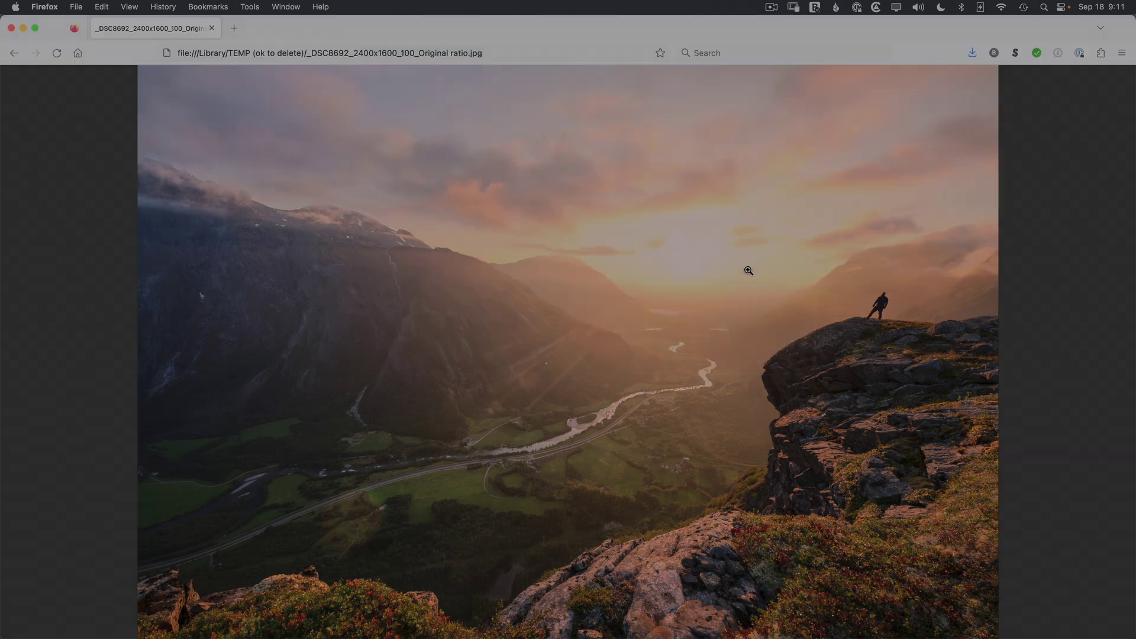
key("super+Tab")
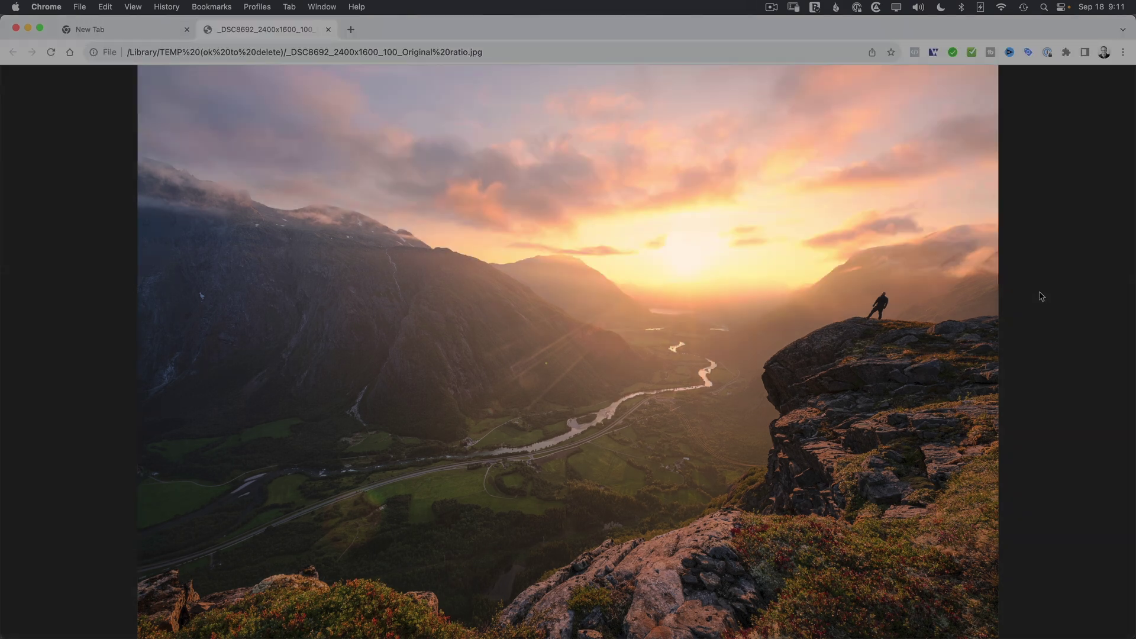
key("super+Tab")
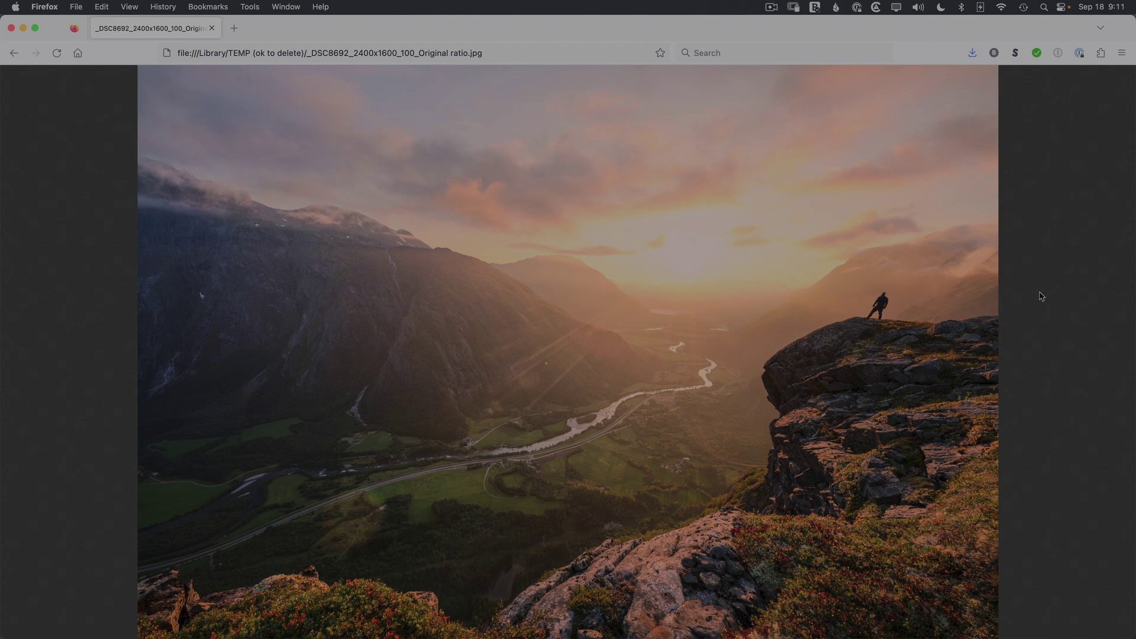
key("super+Tab")
key("super+Tab")
key("super+Tab")
key("super+Tab")
key("super+Tab")
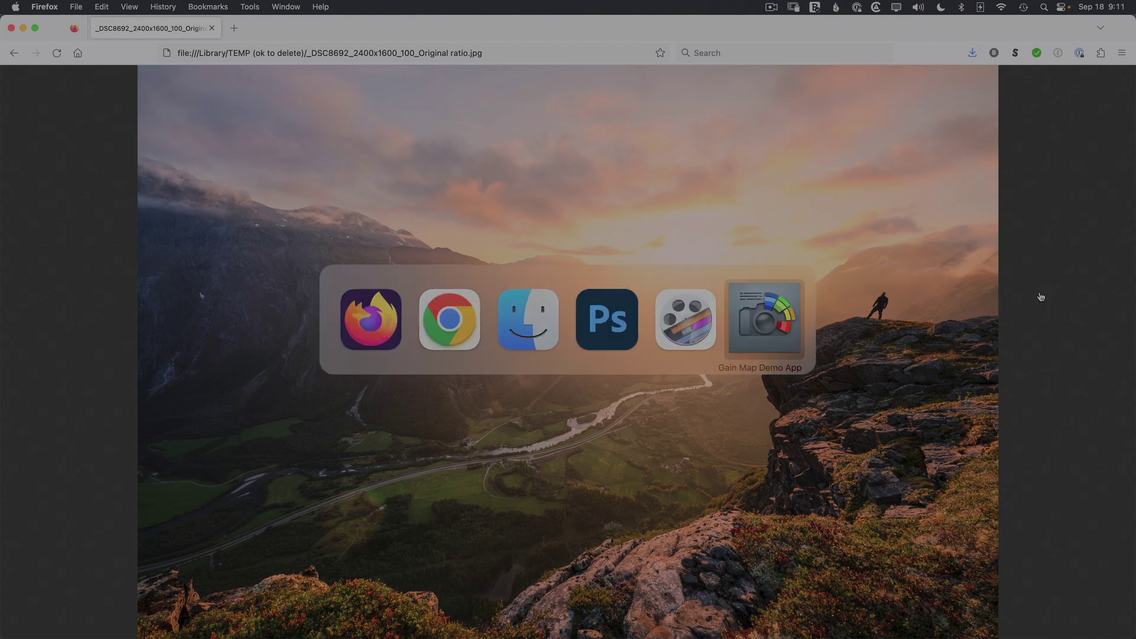
Step: Bring the Gain Map Demo App window showing _DSC8692 - gain map.jpg forward
left_click(777, 351)
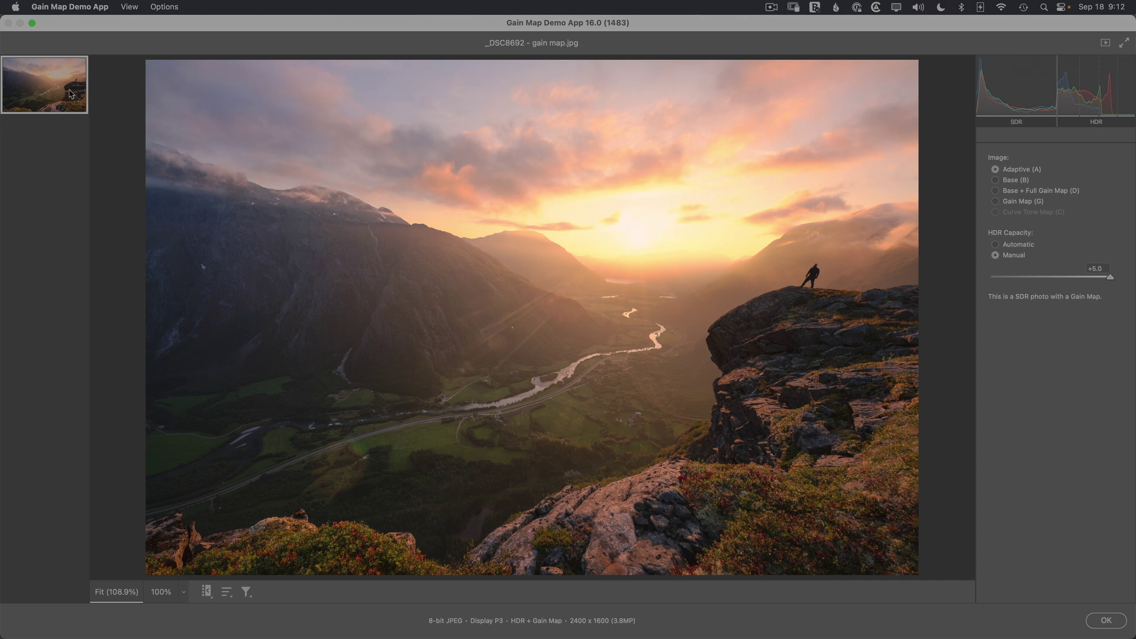
right_click(66, 148)
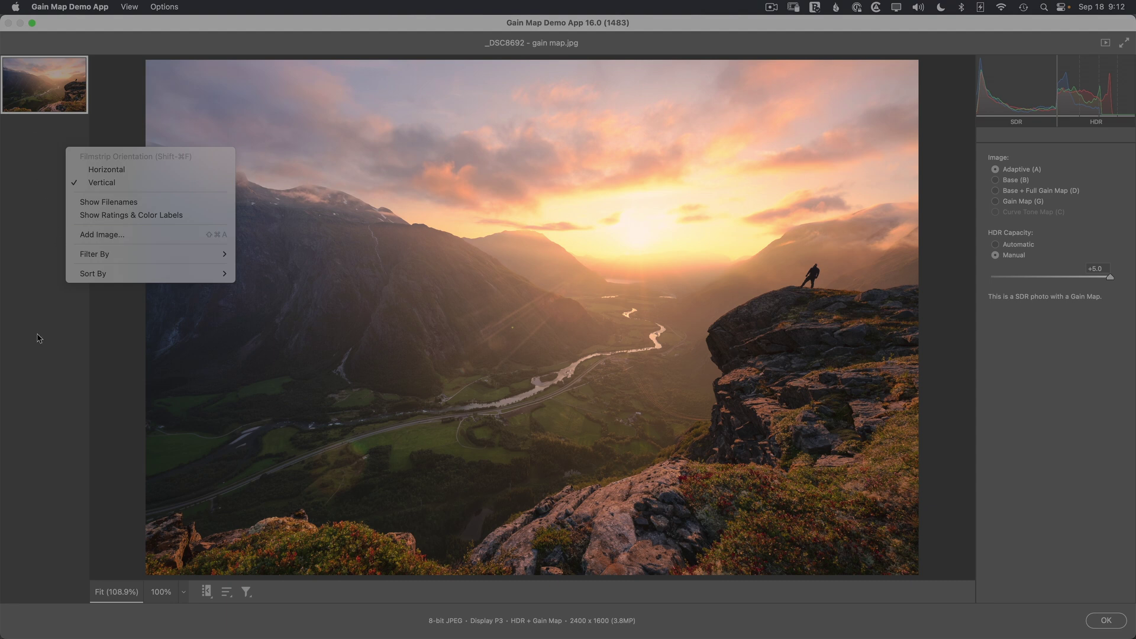
left_click(43, 364)
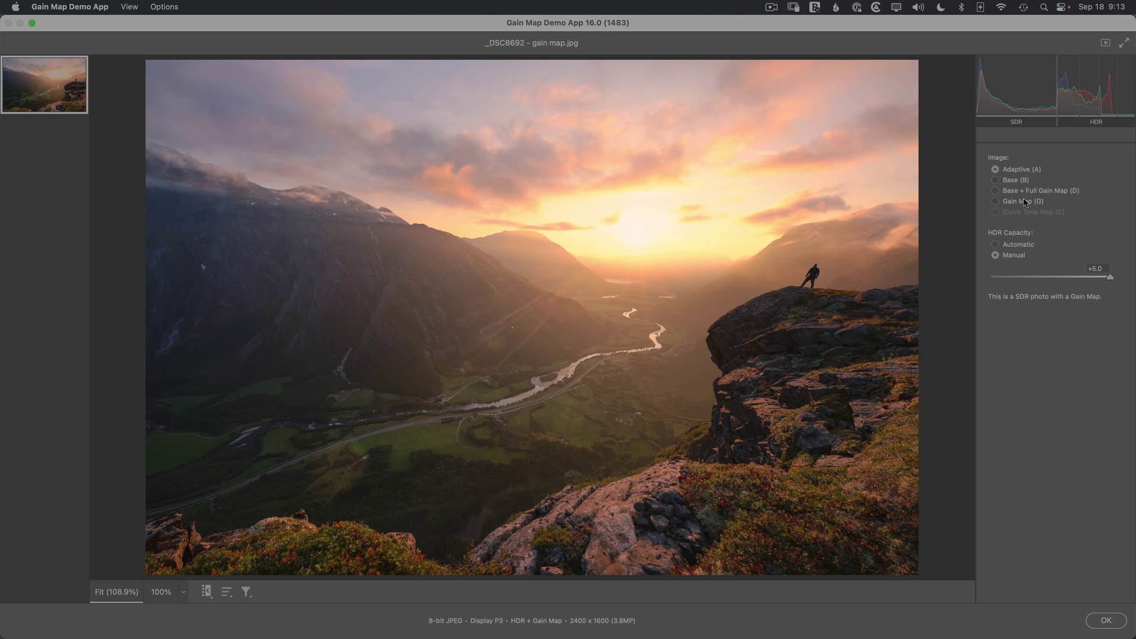
left_click(995, 246)
Step: Set HDR Capacity to manual and move the slider through +3.0 and +2.0, ending at +1.0
left_click(996, 255)
left_click_drag(1109, 278, 1002, 283)
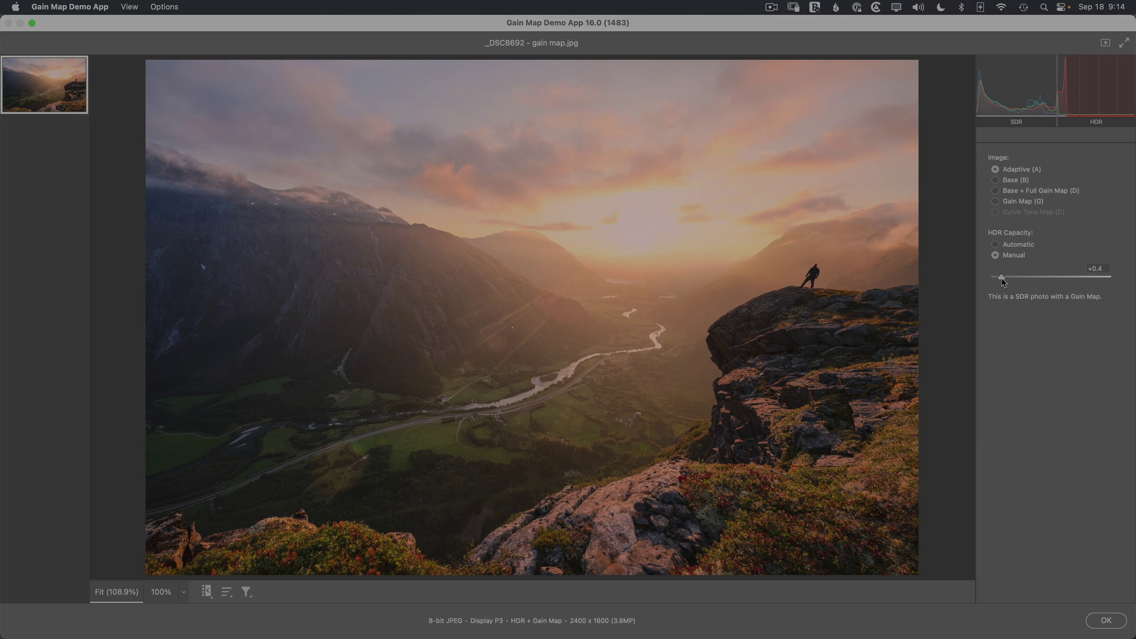
left_click_drag(1003, 283, 1063, 281)
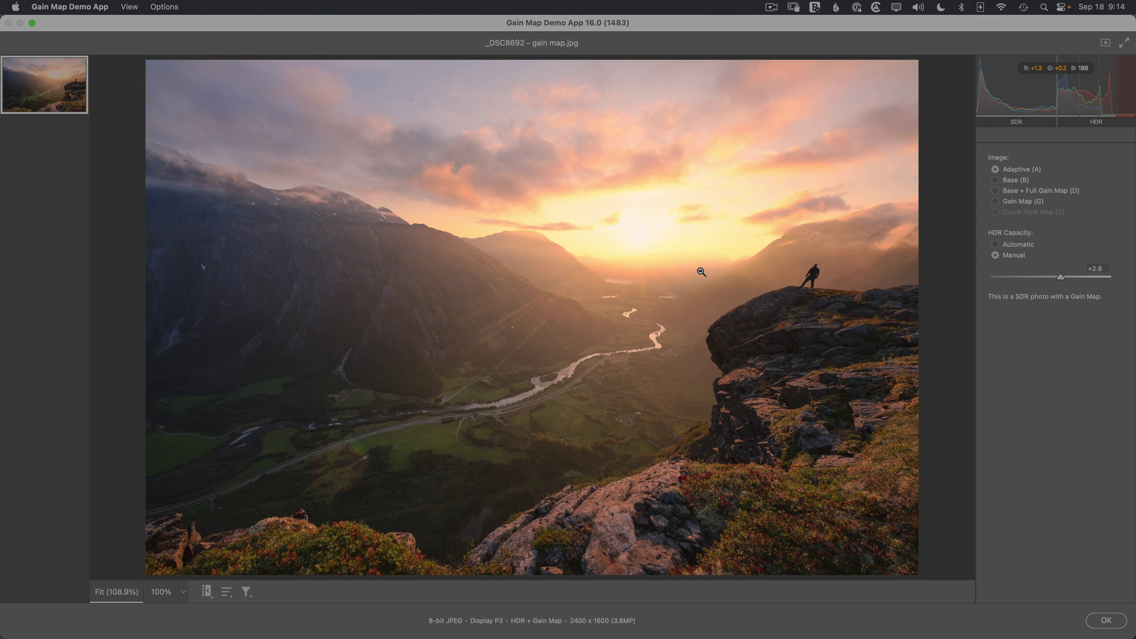
left_click_drag(1061, 277, 1016, 278)
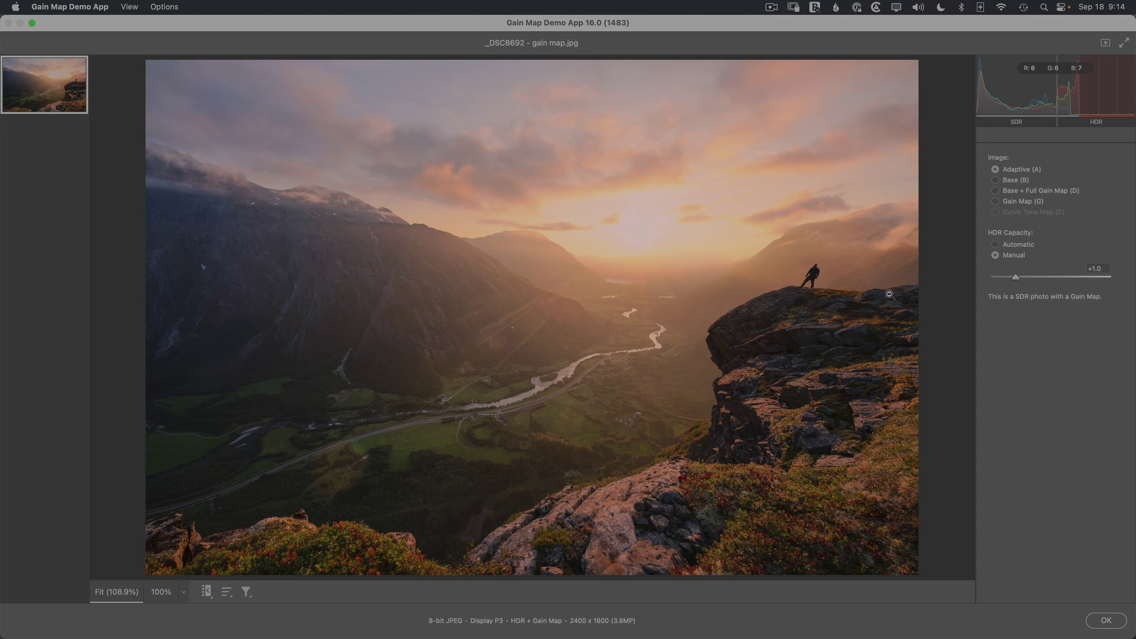
Step: Sweep the HDR Capacity slider between 0.0 and +4.5, finishing at +3.3
left_click_drag(1016, 278, 1042, 276)
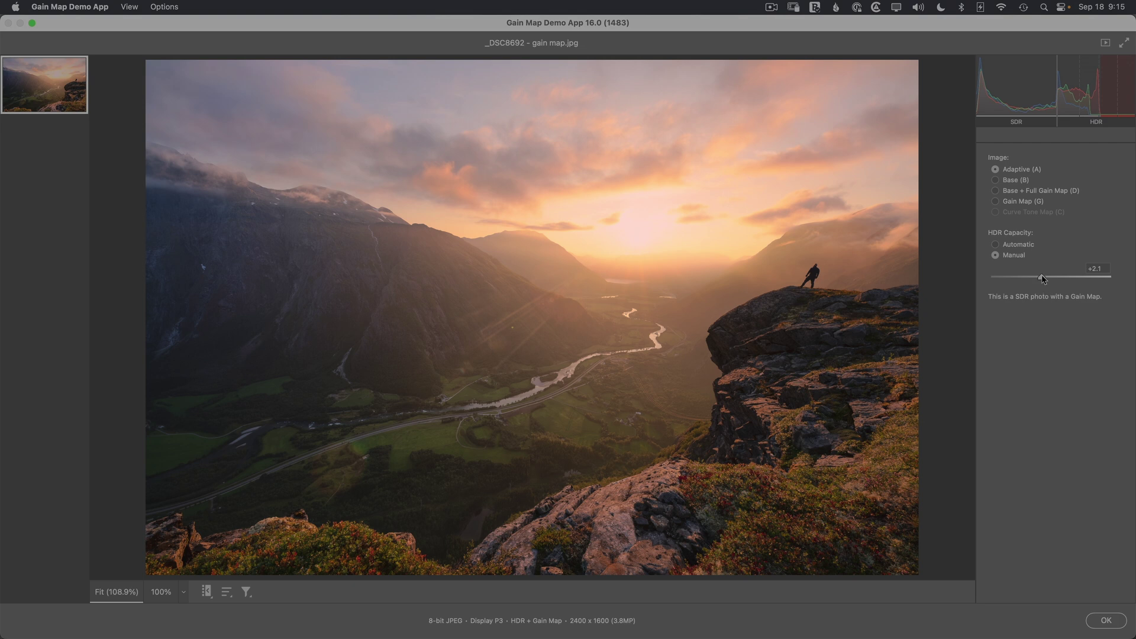
left_click_drag(1042, 276, 1076, 277)
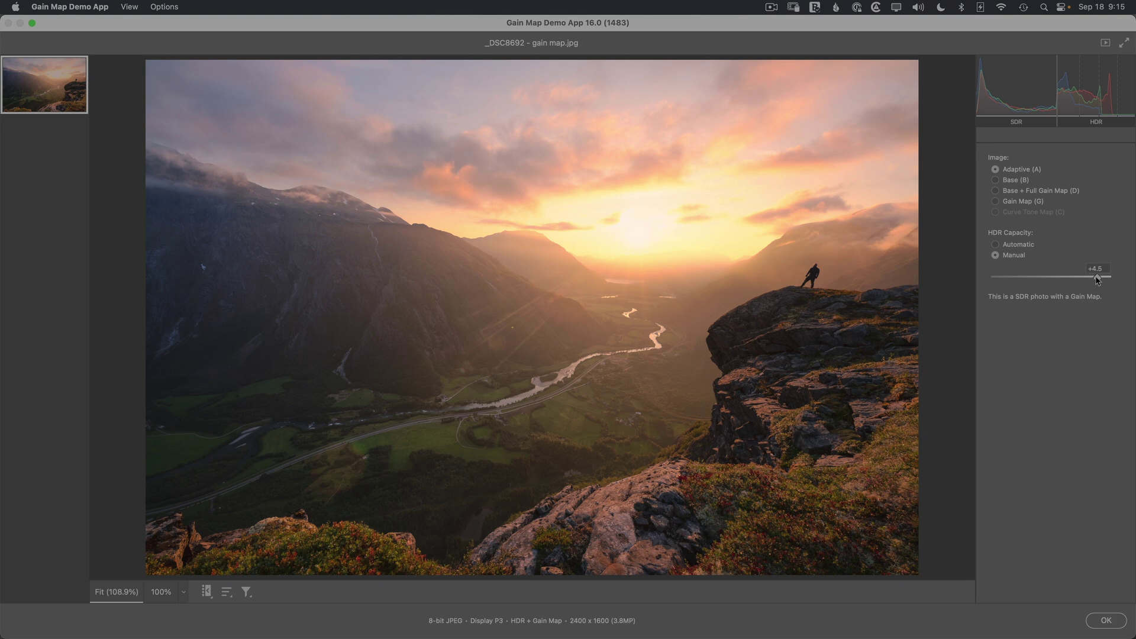
left_click_drag(1097, 277, 1063, 278)
mouse_move(1064, 279)
left_mouse_down()
mouse_move(990, 280)
mouse_move(1070, 279)
left_mouse_up()
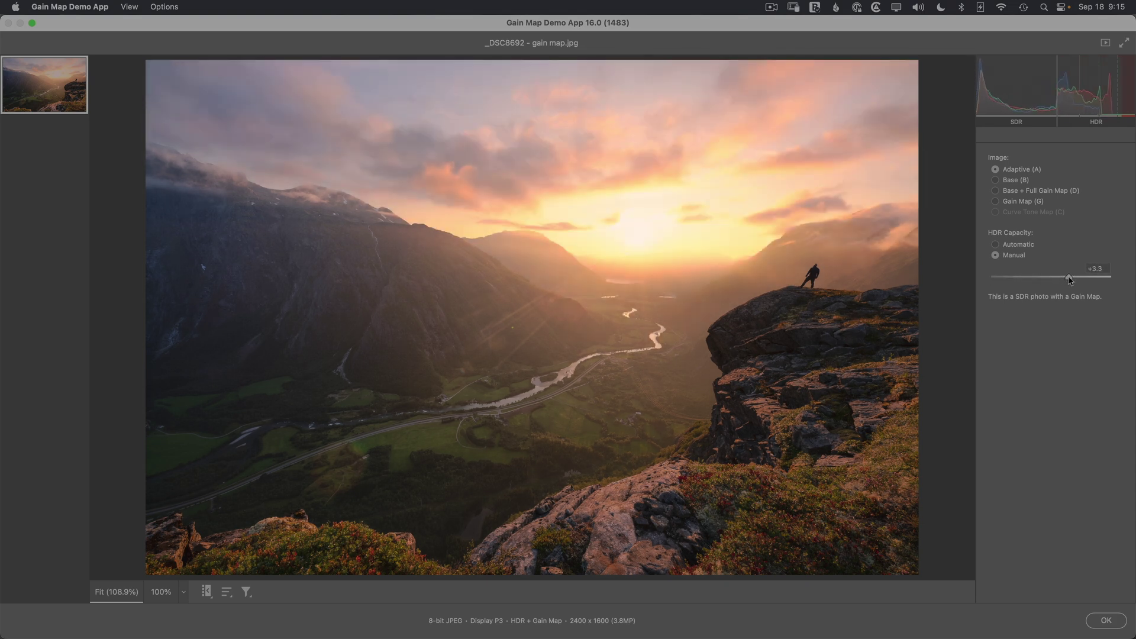